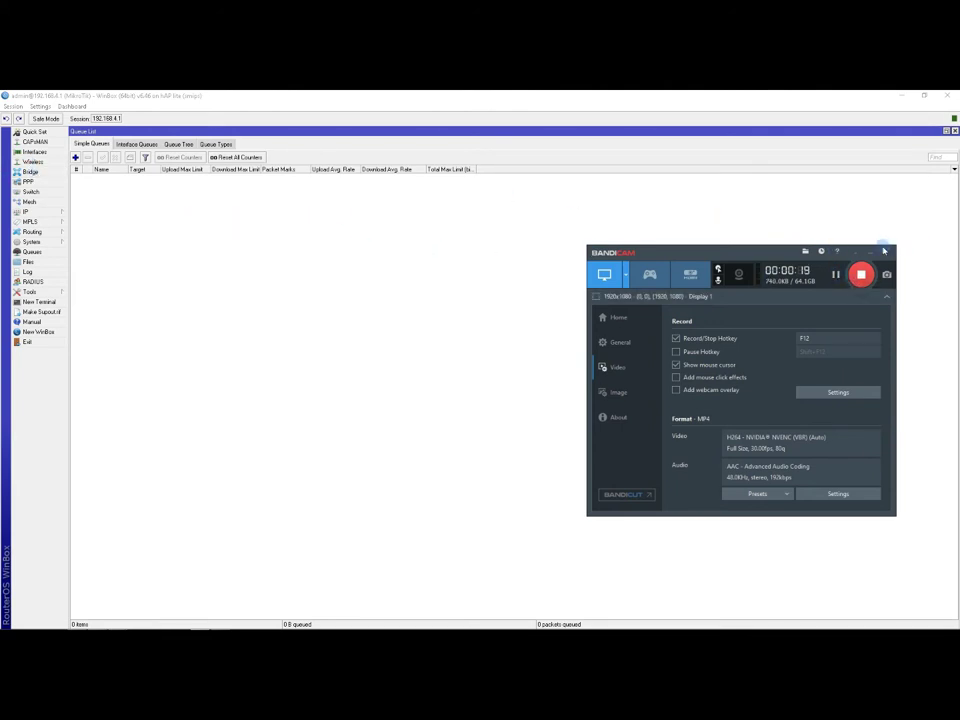
Close the PPP window and the empty Queue List, leaving a bare workspace.
{"action": "left_click", "coordinate": [869, 251]}
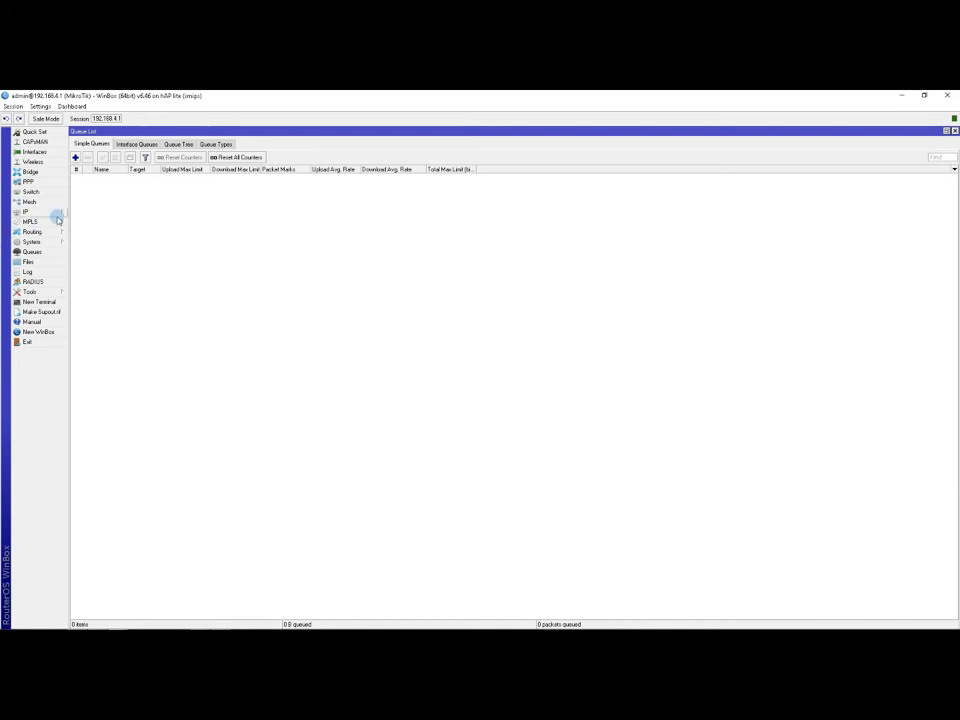
{"action": "left_click", "coordinate": [44, 186]}
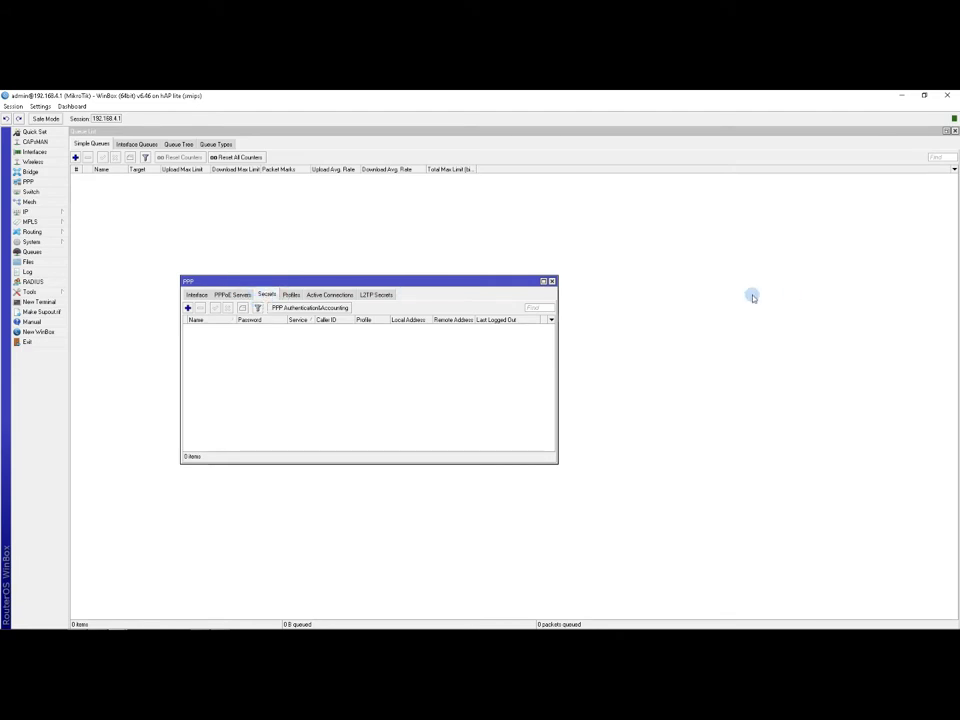
{"action": "left_click", "coordinate": [551, 281]}
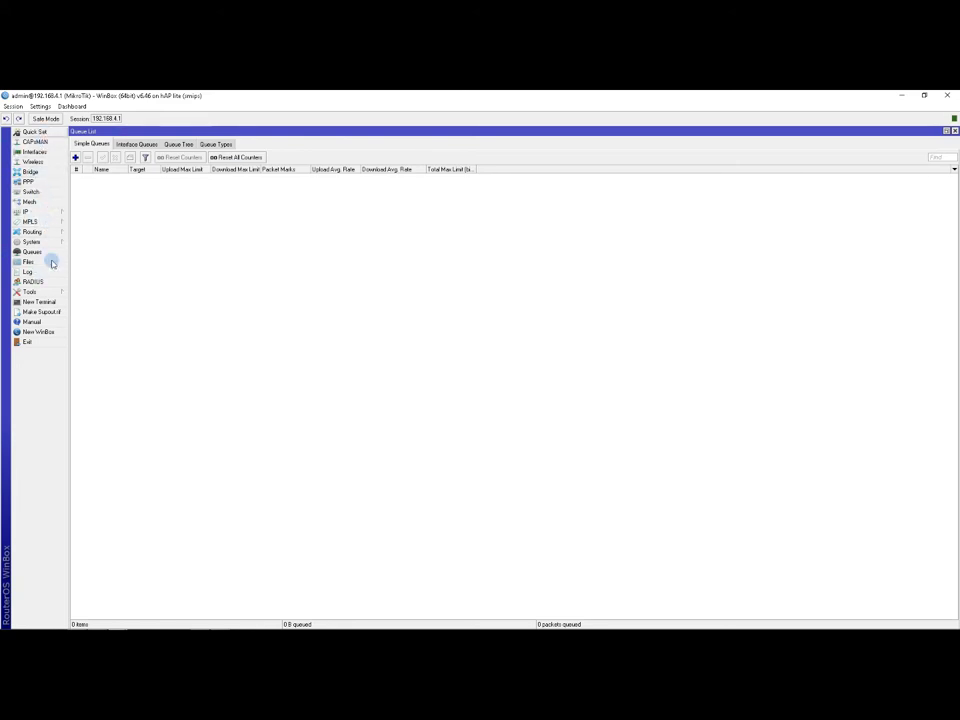
{"action": "left_click", "coordinate": [28, 181]}
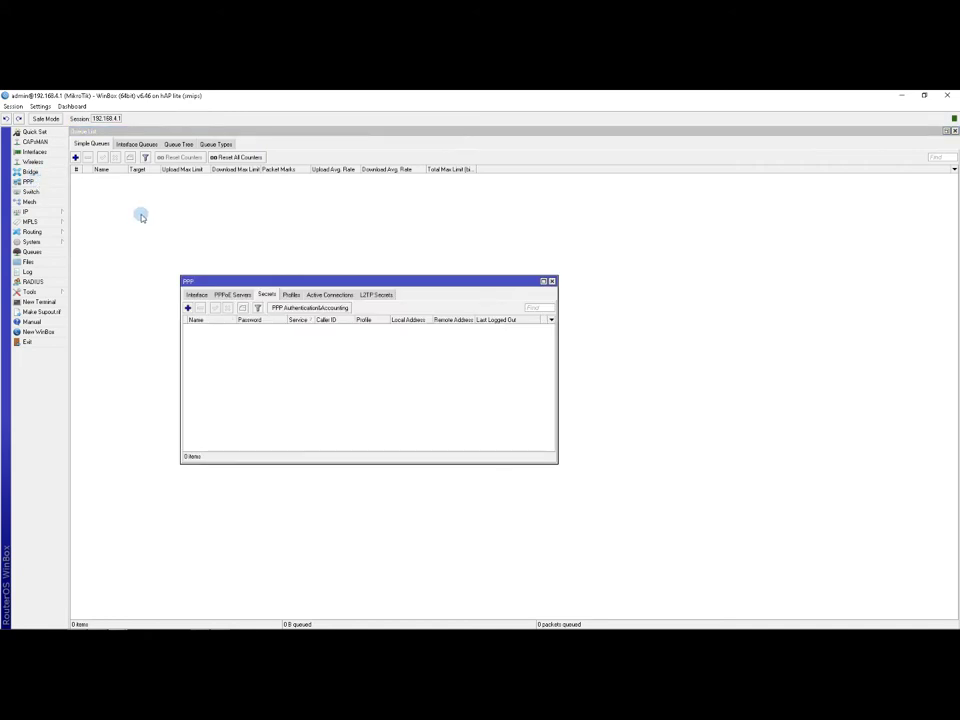
{"action": "left_click", "coordinate": [551, 281]}
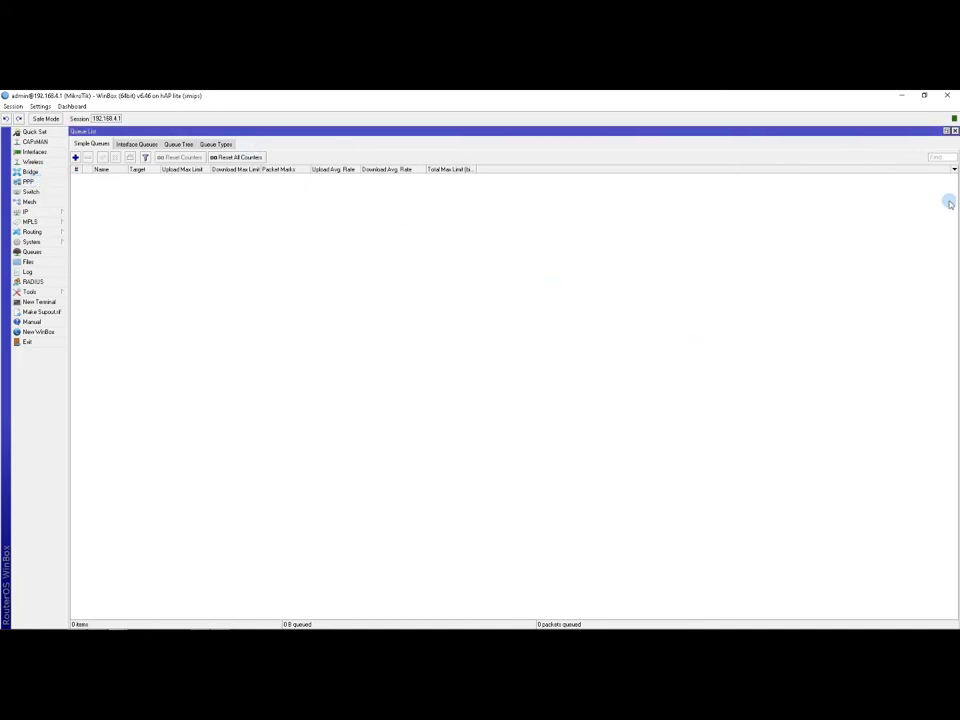
{"action": "left_click", "coordinate": [955, 131]}
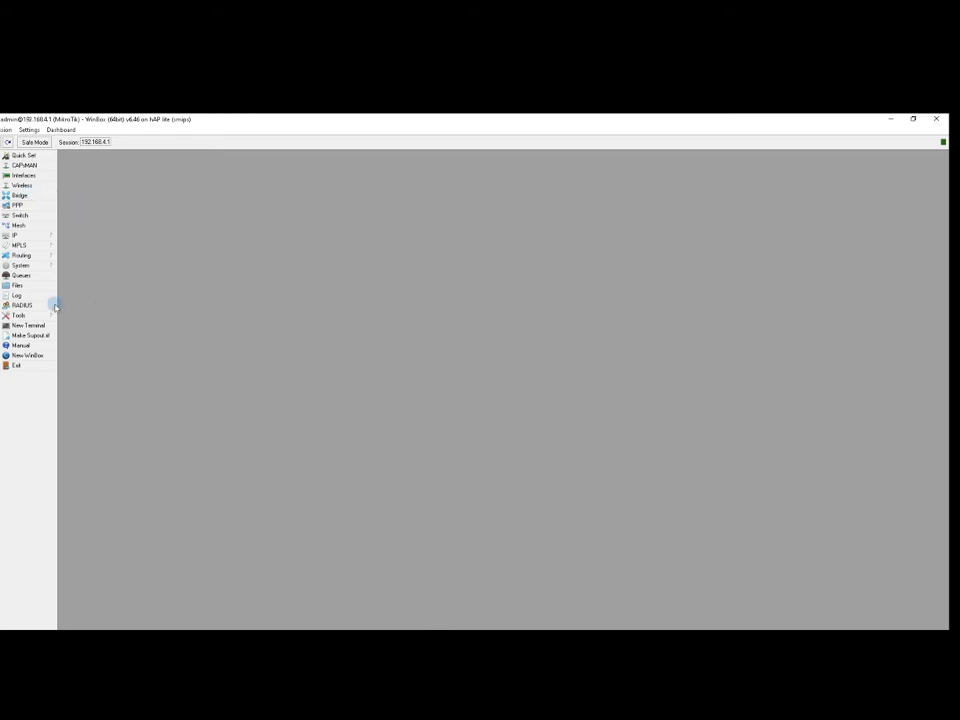
Add simple queue PPPOE for 10.0.0.0/24 with 10M upload and 10M download max limits.
{"action": "left_click", "coordinate": [21, 275]}
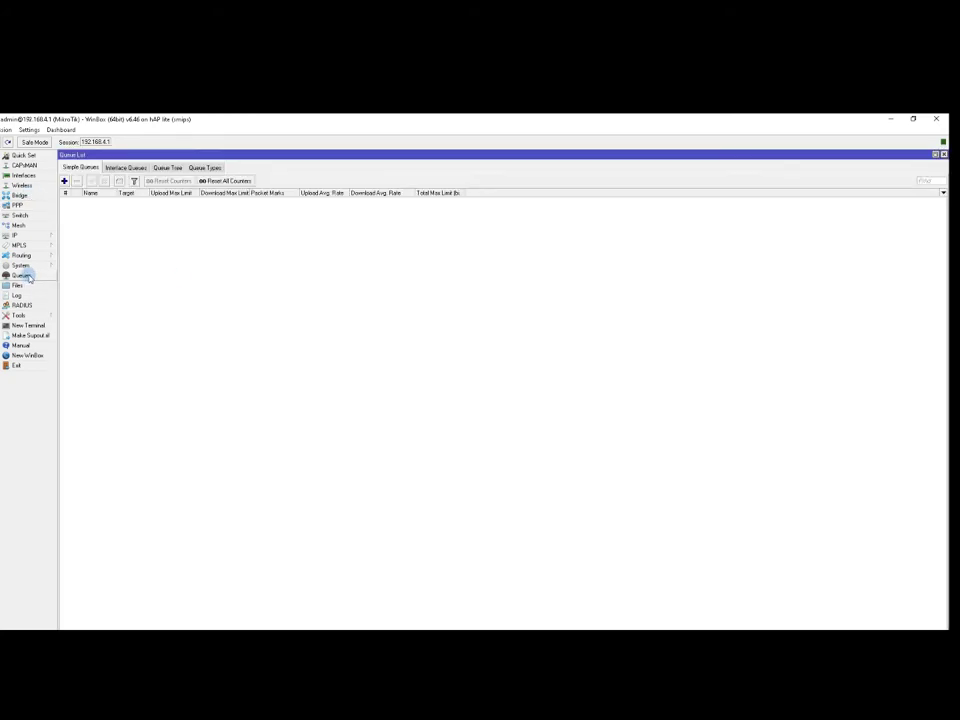
{"action": "left_click", "coordinate": [64, 181]}
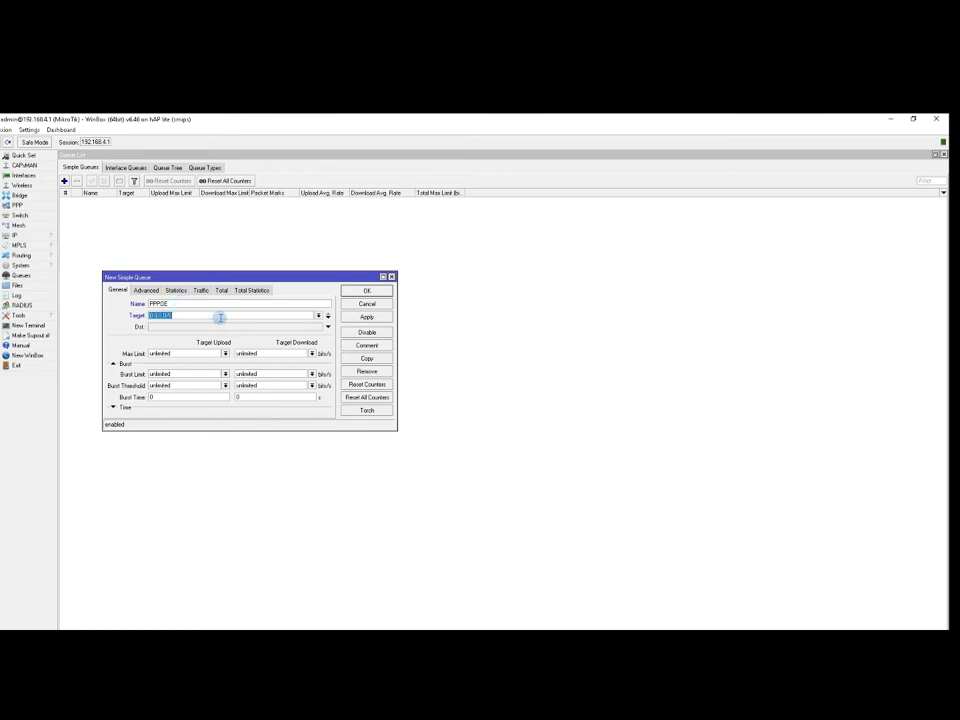
{"action": "type", "text": "1"}
{"action": "left_click", "coordinate": [225, 354]}
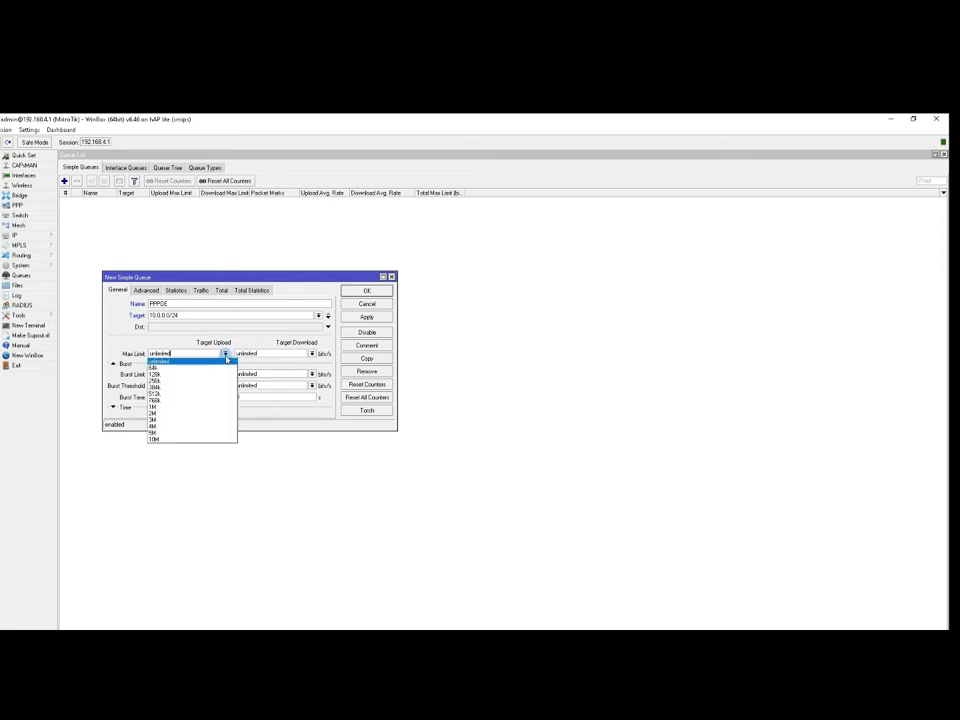
{"action": "left_click", "coordinate": [170, 439]}
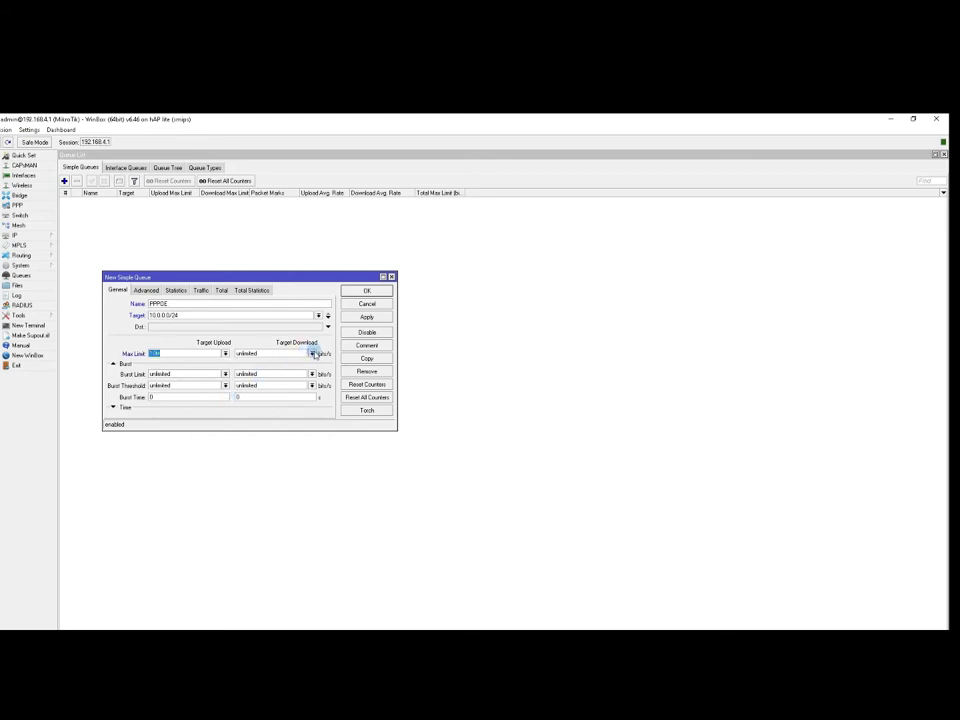
{"action": "left_click", "coordinate": [312, 354]}
{"action": "left_click", "coordinate": [268, 438]}
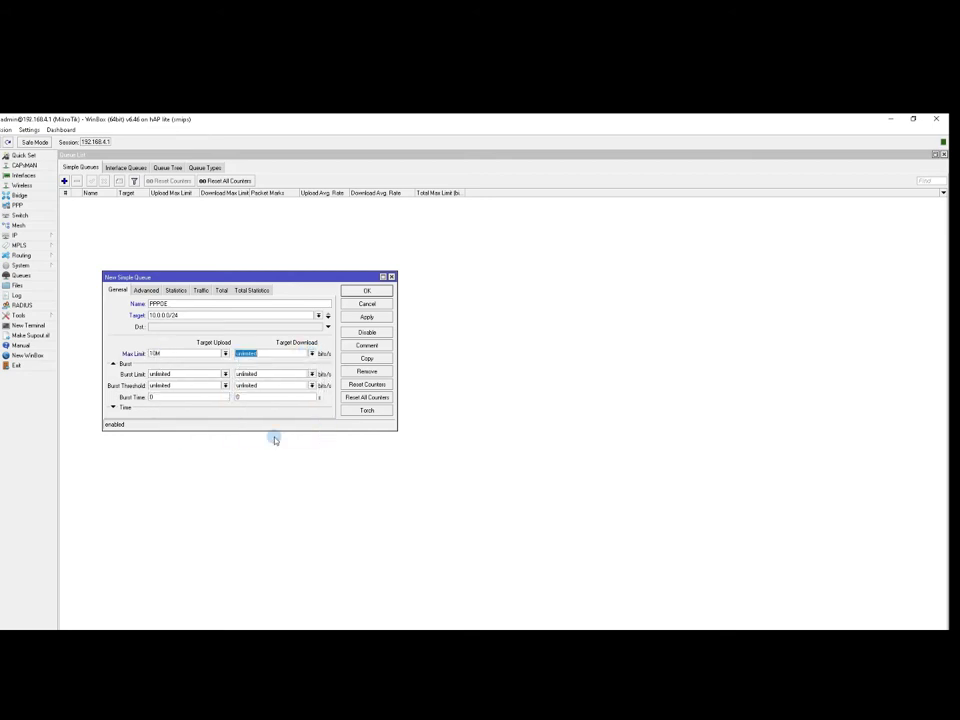
{"action": "left_click", "coordinate": [366, 290]}
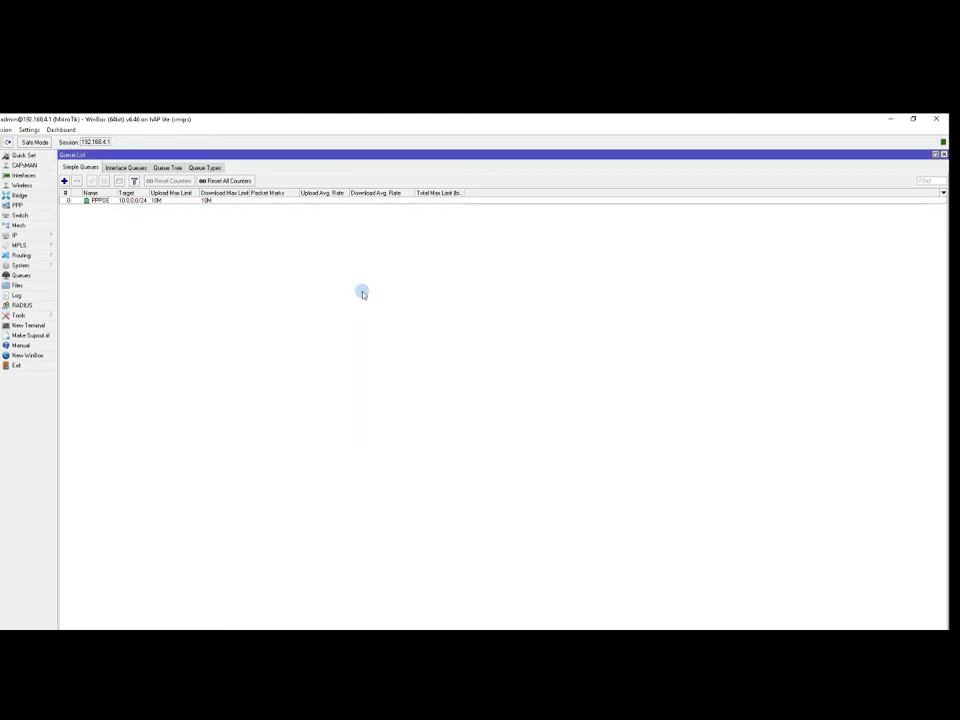
Close the queue list and review the interfaces: ether1-ISP, ether2, ether3-pppoe, ether4, bridge-LAN.
{"action": "double_click", "coordinate": [681, 157]}
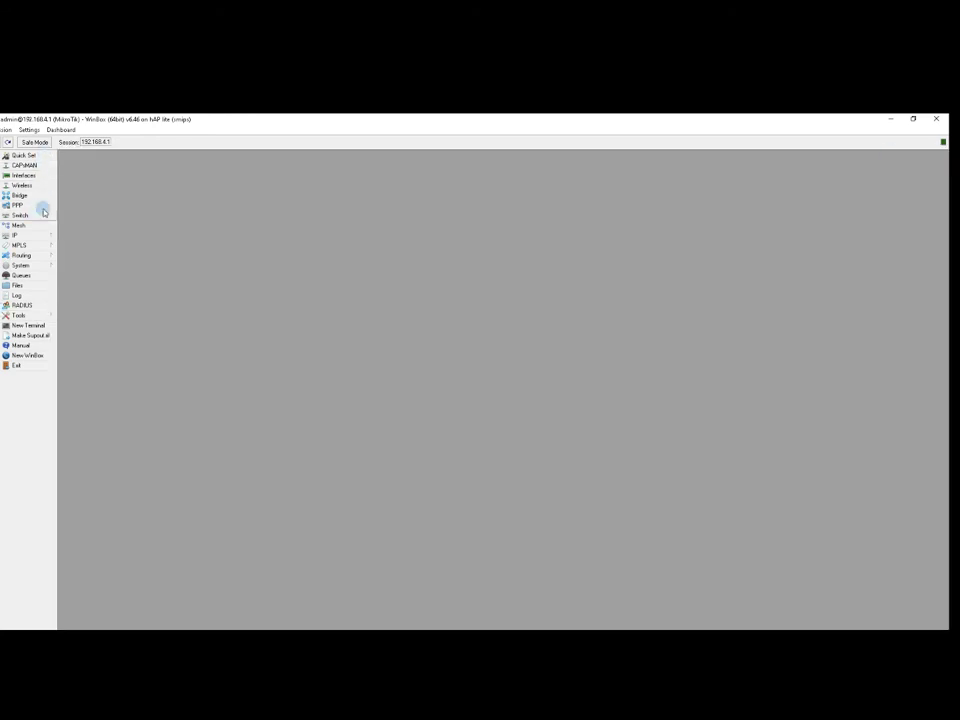
{"action": "left_click", "coordinate": [24, 176]}
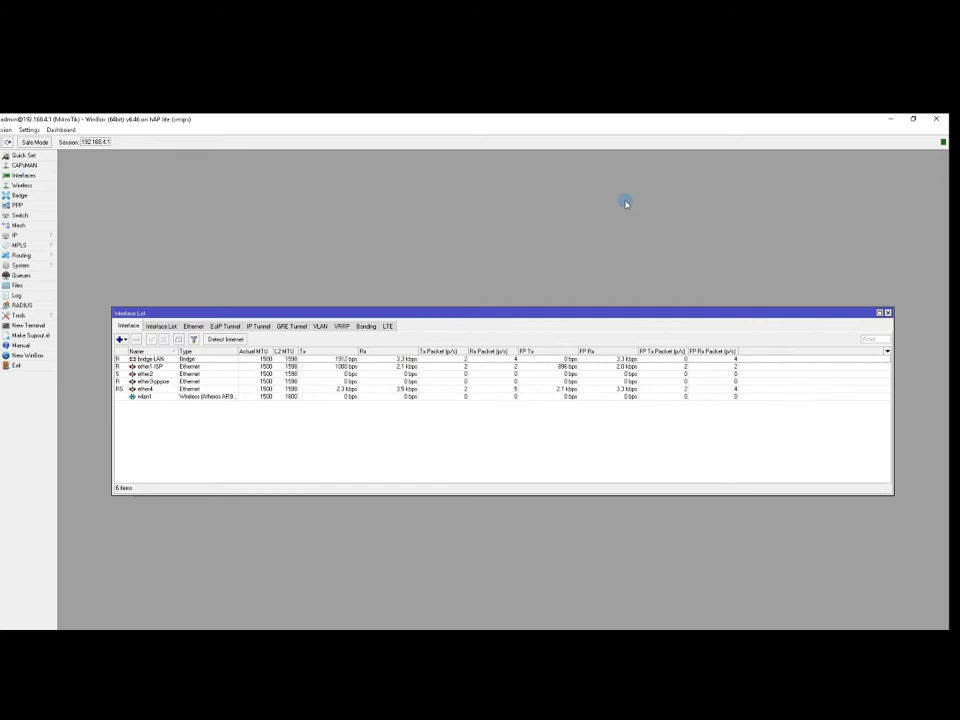
{"action": "double_click", "coordinate": [200, 381]}
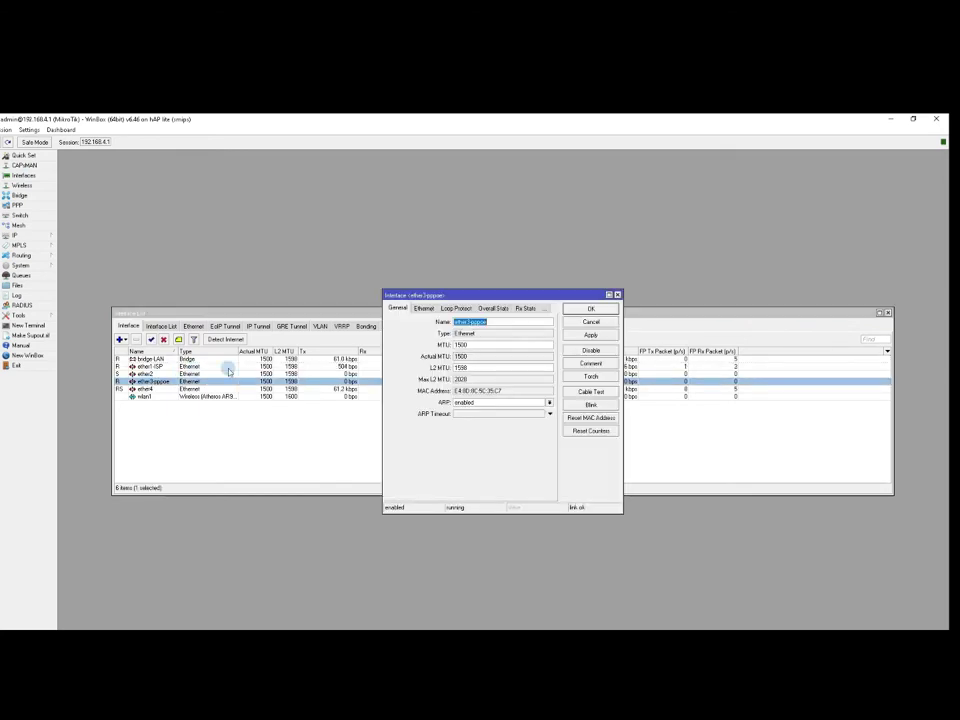
{"action": "left_click", "coordinate": [618, 295]}
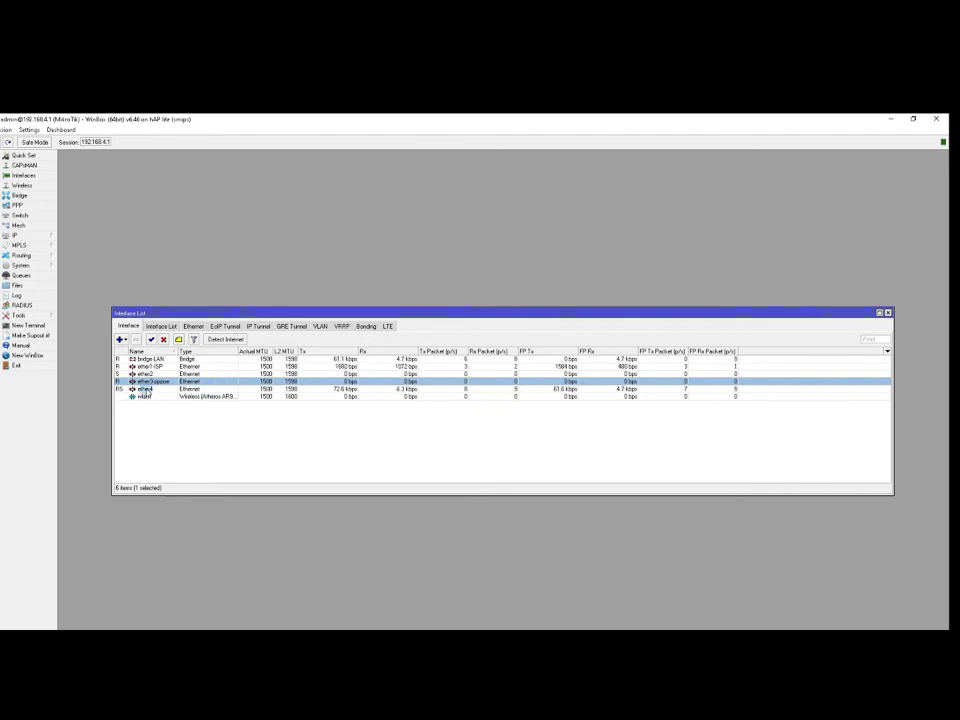
{"action": "left_click", "coordinate": [120, 374]}
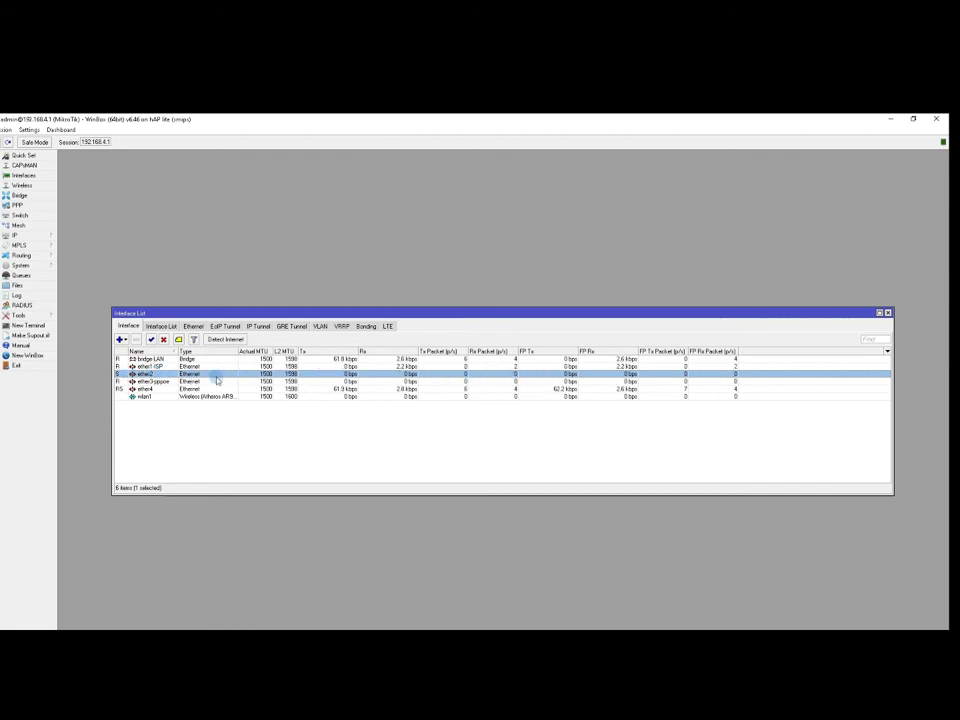
{"action": "left_click", "coordinate": [145, 381]}
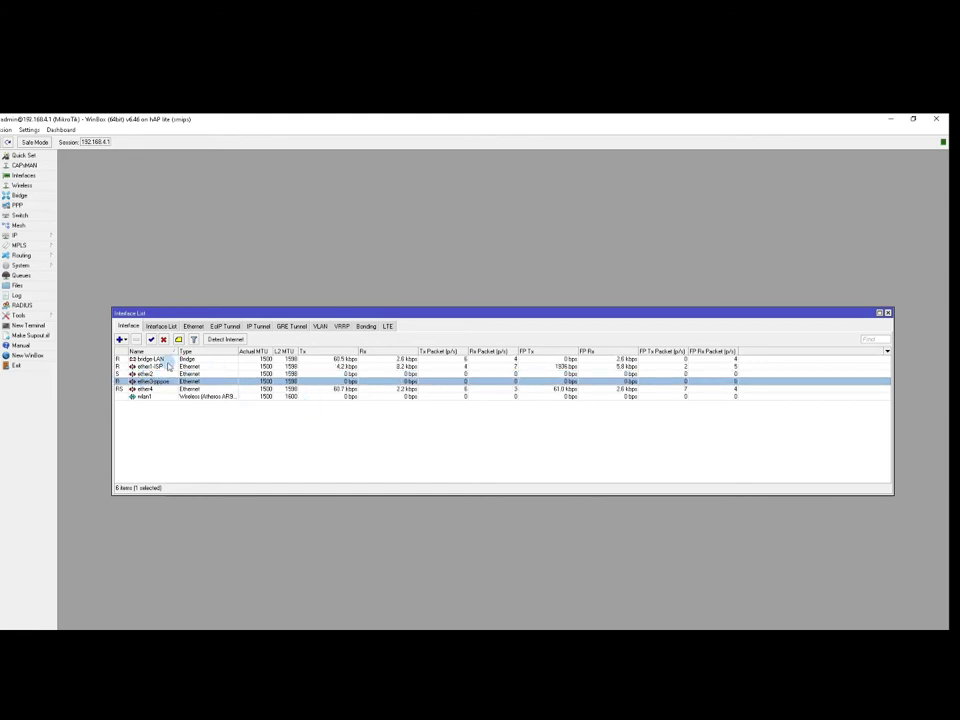
{"action": "left_click", "coordinate": [167, 367]}
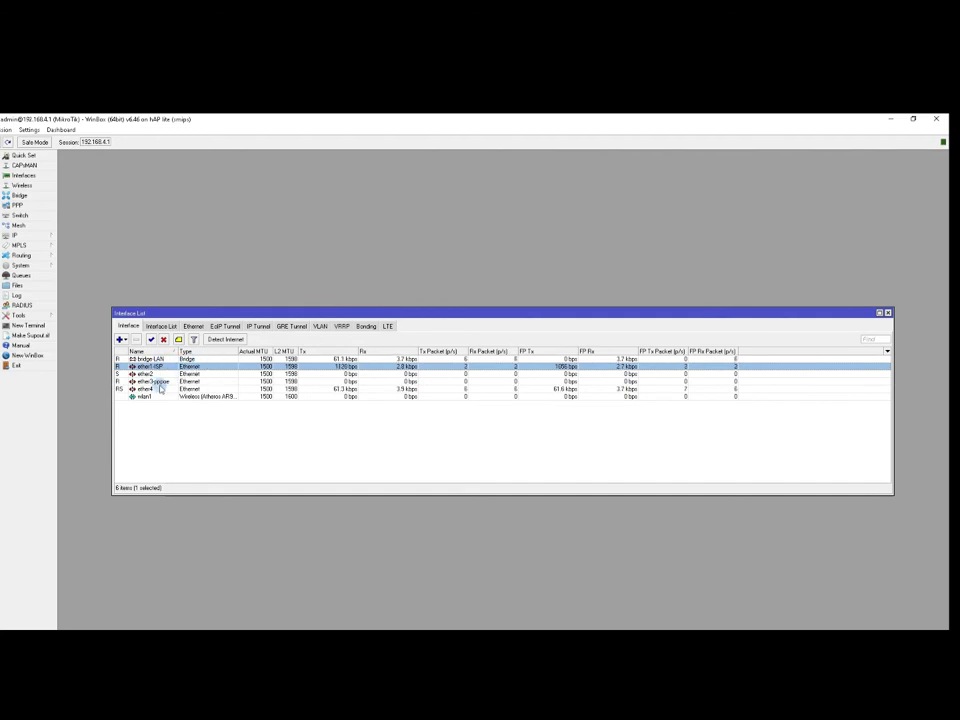
{"action": "left_click", "coordinate": [156, 389]}
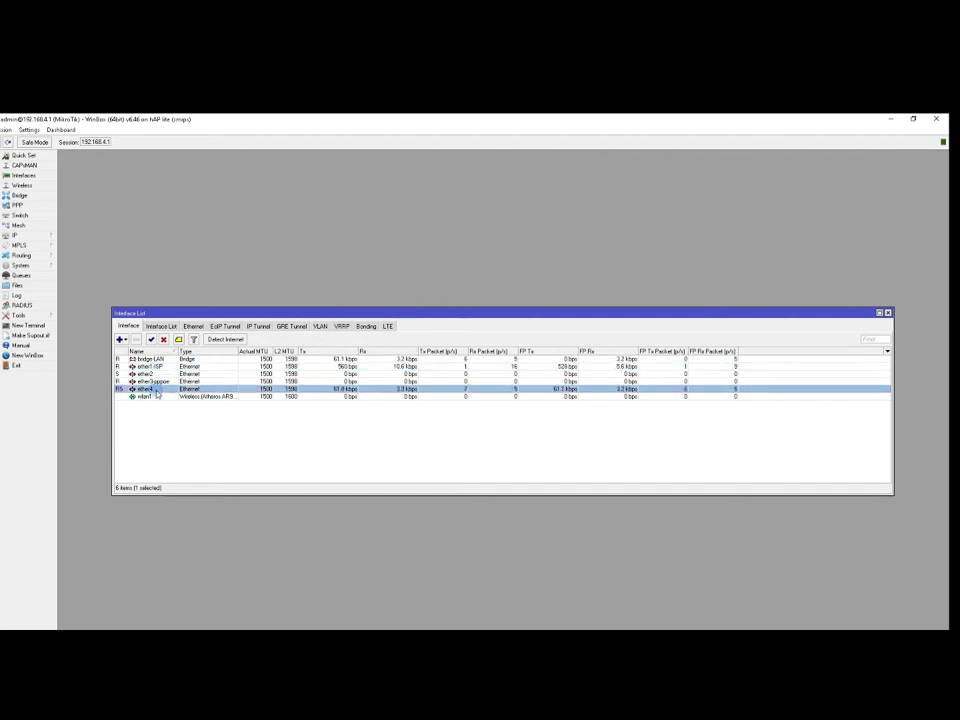
{"action": "left_click", "coordinate": [152, 374]}
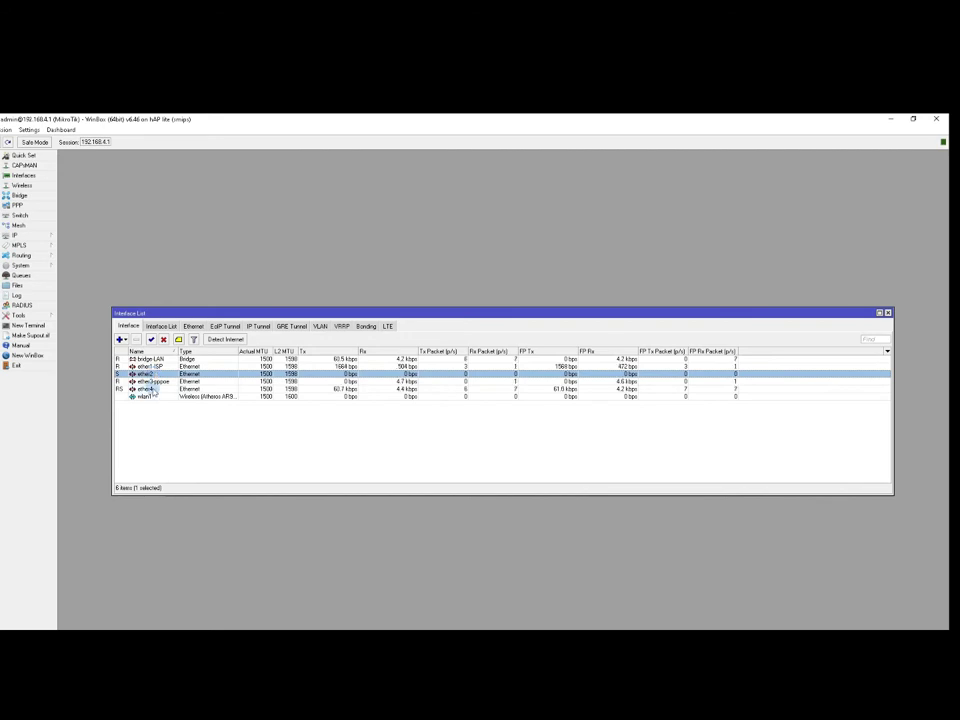
{"action": "left_click", "coordinate": [152, 389]}
{"action": "left_click", "coordinate": [150, 359]}
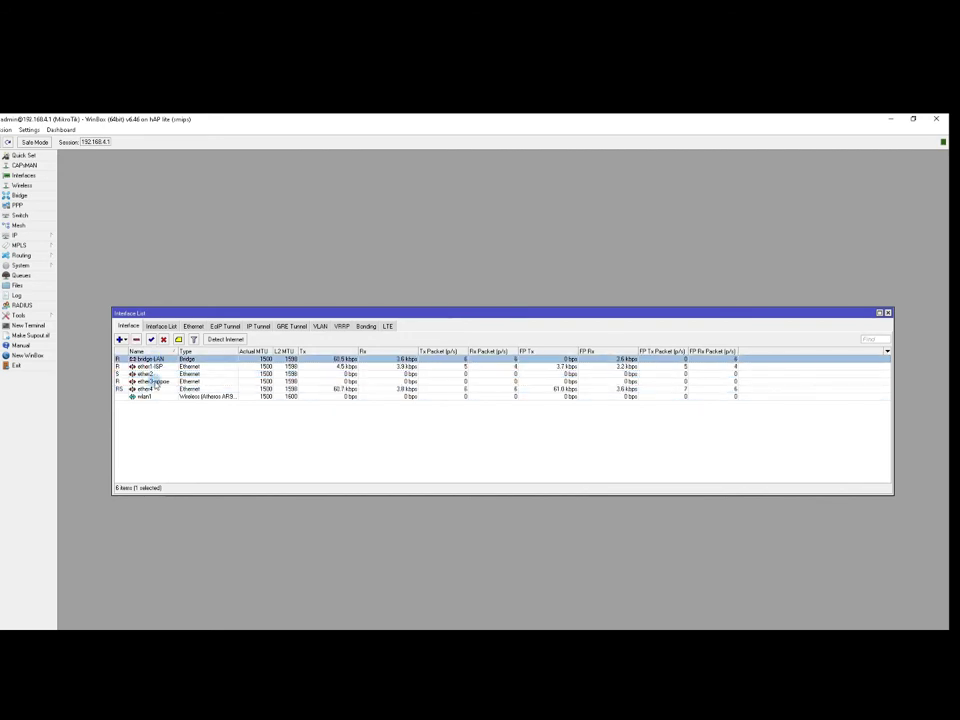
{"action": "left_click", "coordinate": [152, 381]}
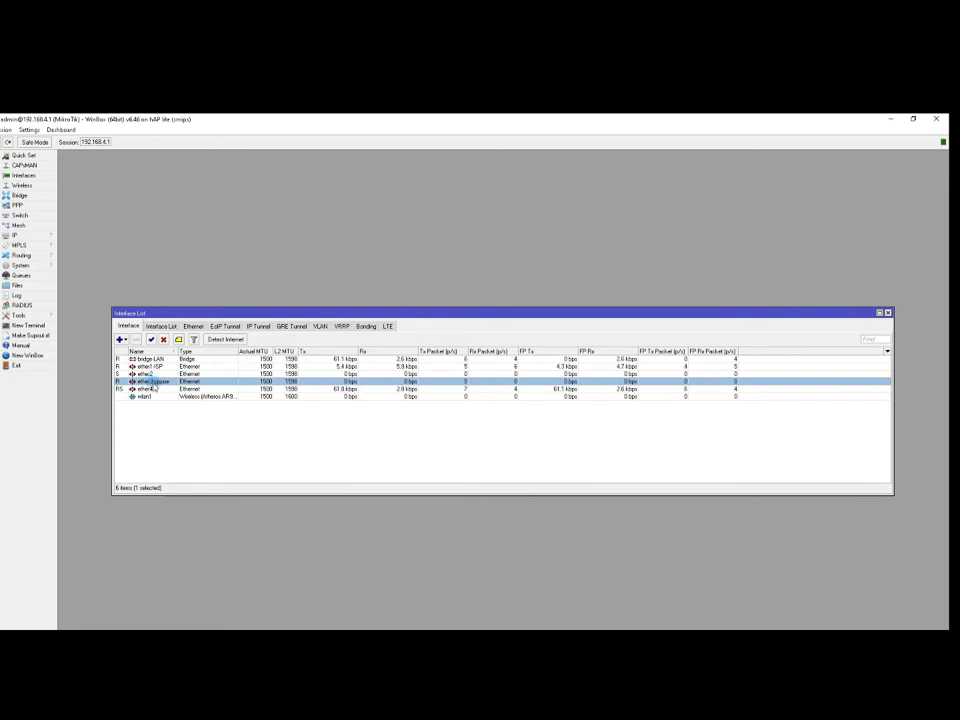
Rename ether3-pppoe to ether3-PPPoE and close the Interface List.
{"action": "double_click", "coordinate": [153, 383]}
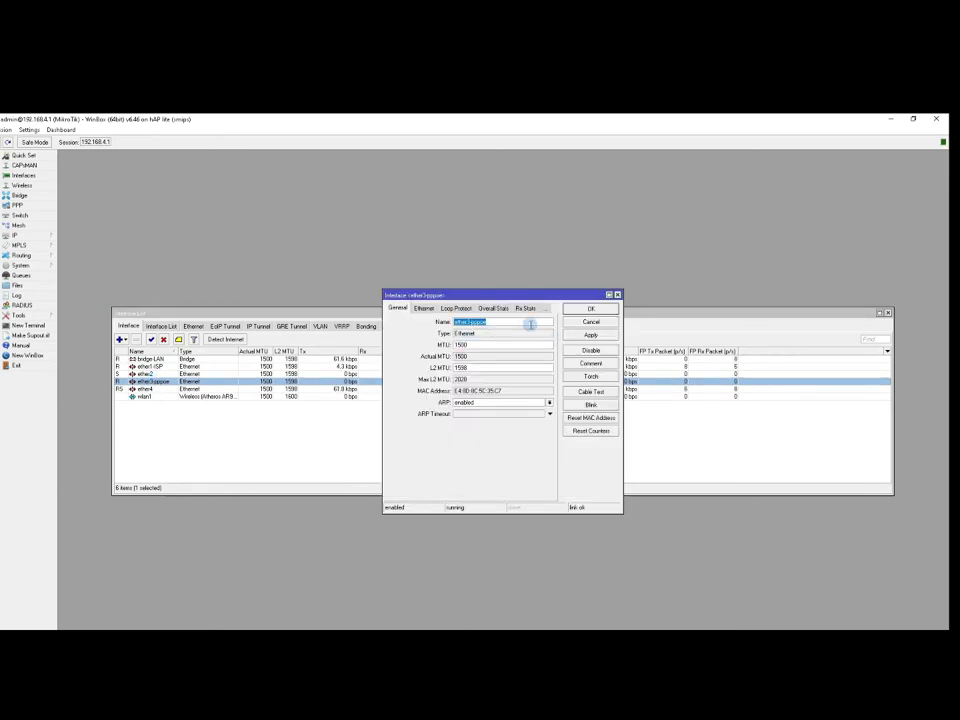
{"action": "left_click", "coordinate": [503, 322]}
{"action": "left_click_drag", "start_coordinate": [470, 323], "coordinate": [508, 323]}
{"action": "left_click", "coordinate": [591, 335]}
{"action": "left_click", "coordinate": [590, 308]}
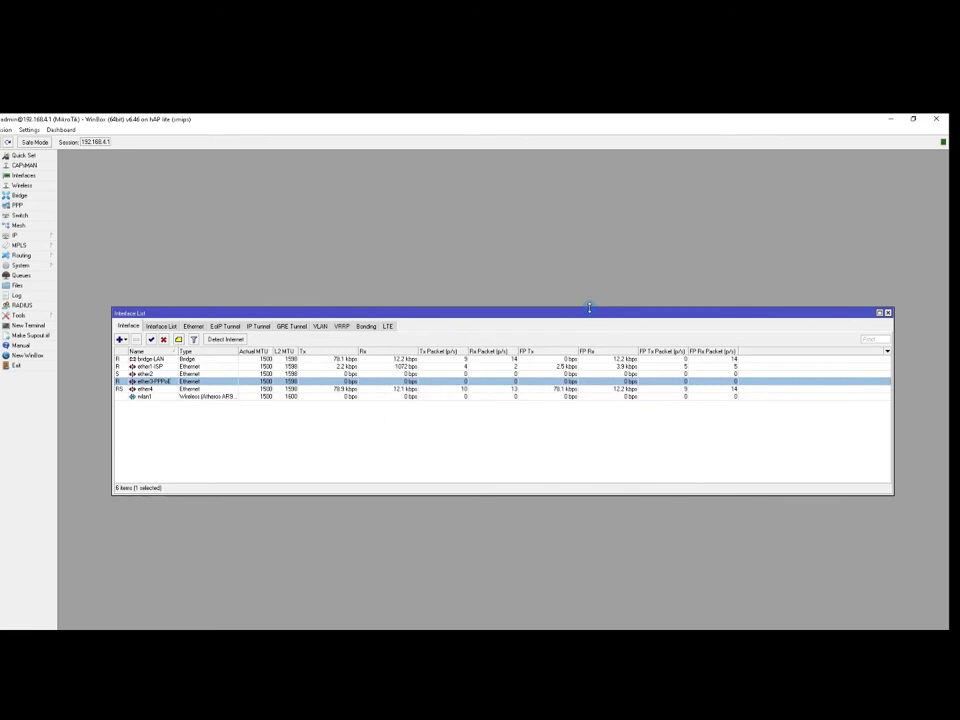
{"action": "left_click", "coordinate": [887, 313]}
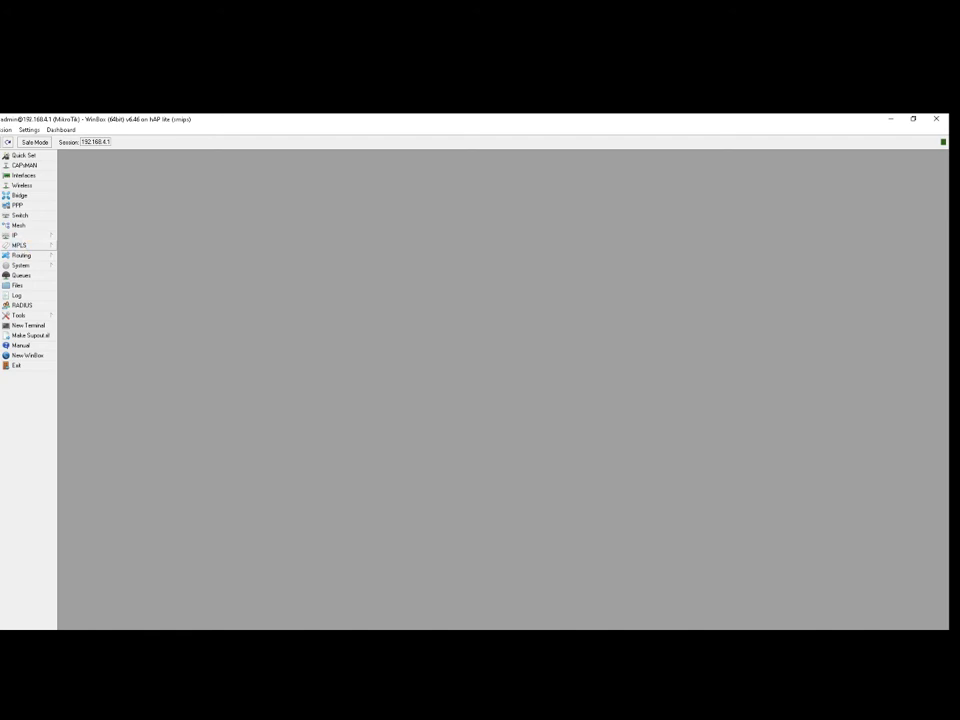
Add IP address 10.0.0.1/24 on ether3-PPPoE and close the Address List.
{"action": "left_click", "coordinate": [36, 236]}
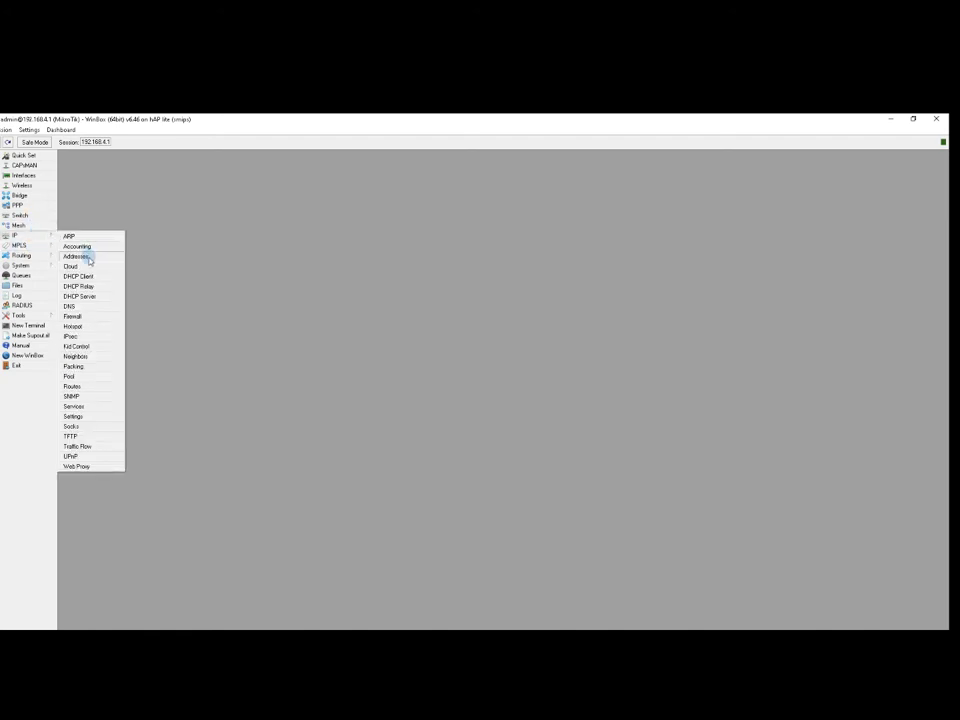
{"action": "left_click", "coordinate": [86, 256]}
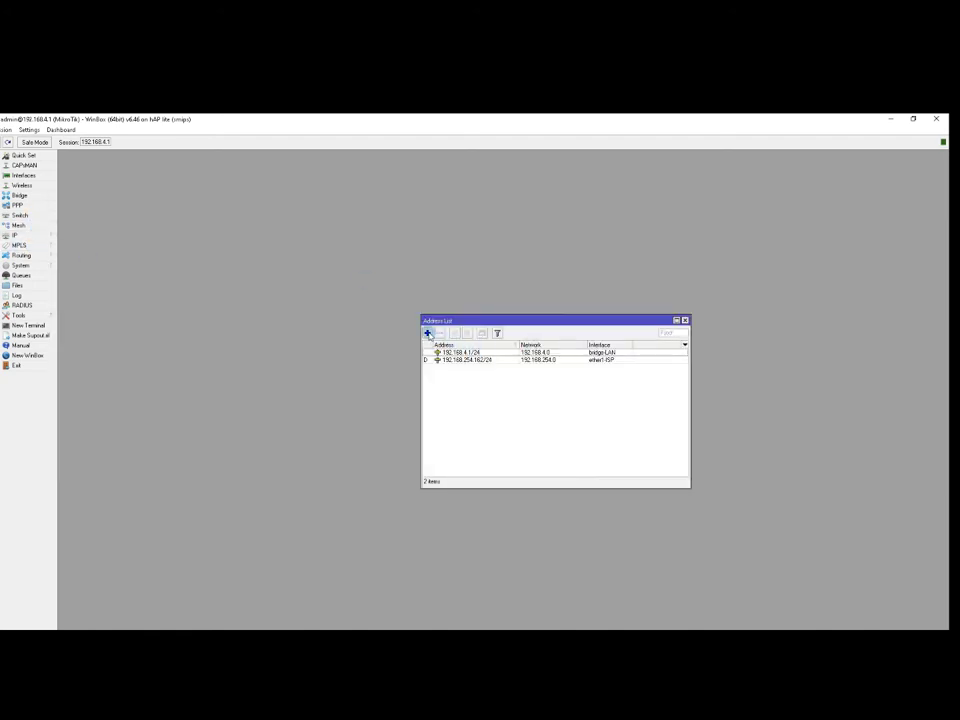
{"action": "left_click", "coordinate": [428, 333]}
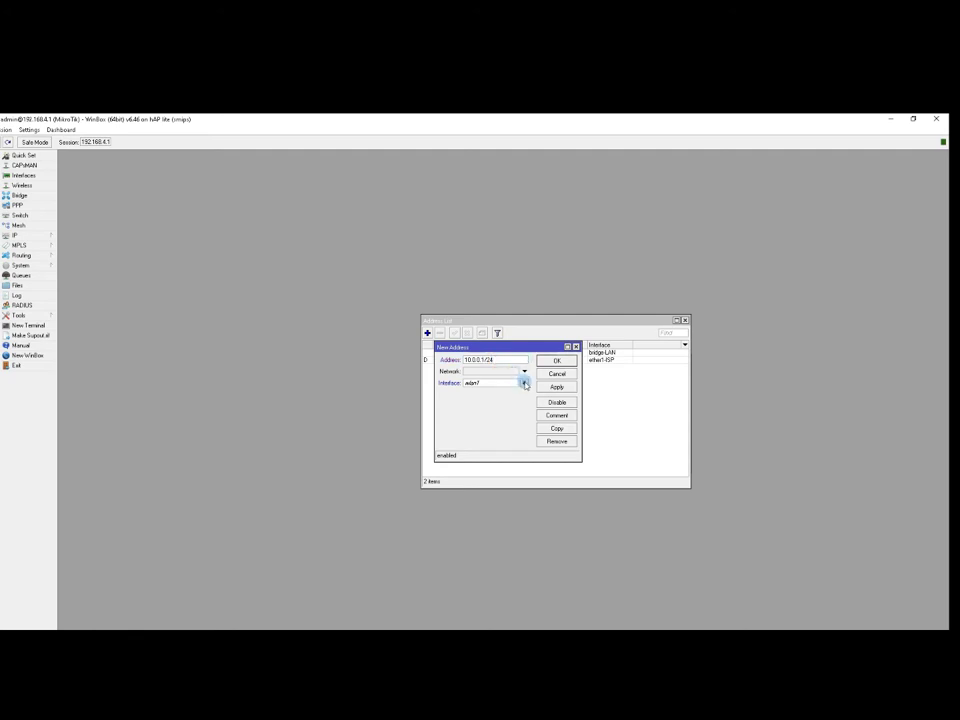
{"action": "left_click", "coordinate": [523, 383]}
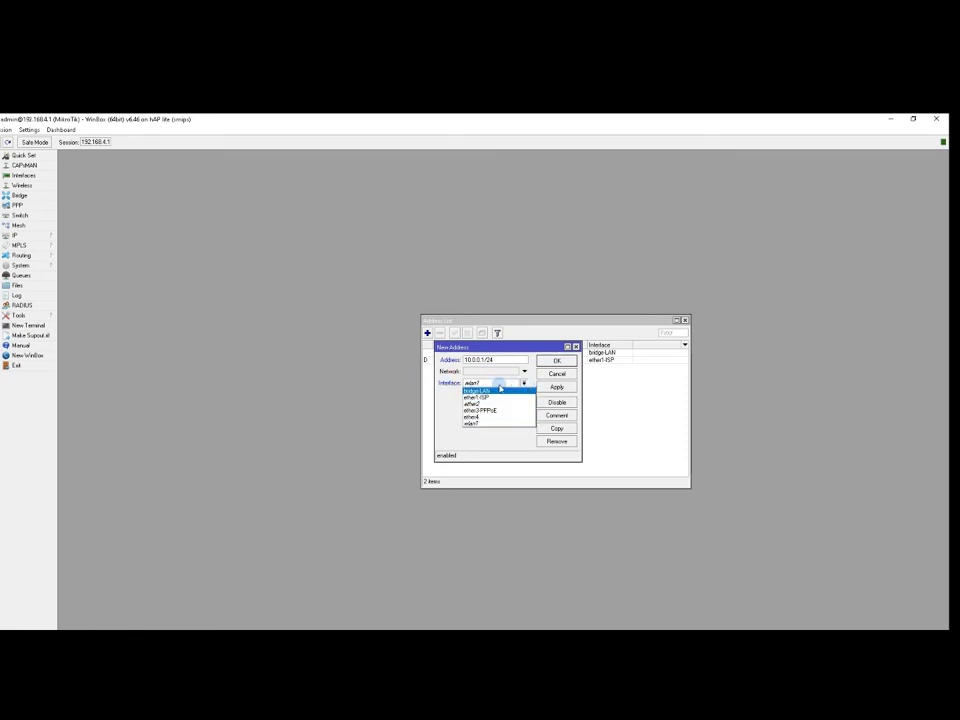
{"action": "left_click", "coordinate": [500, 411]}
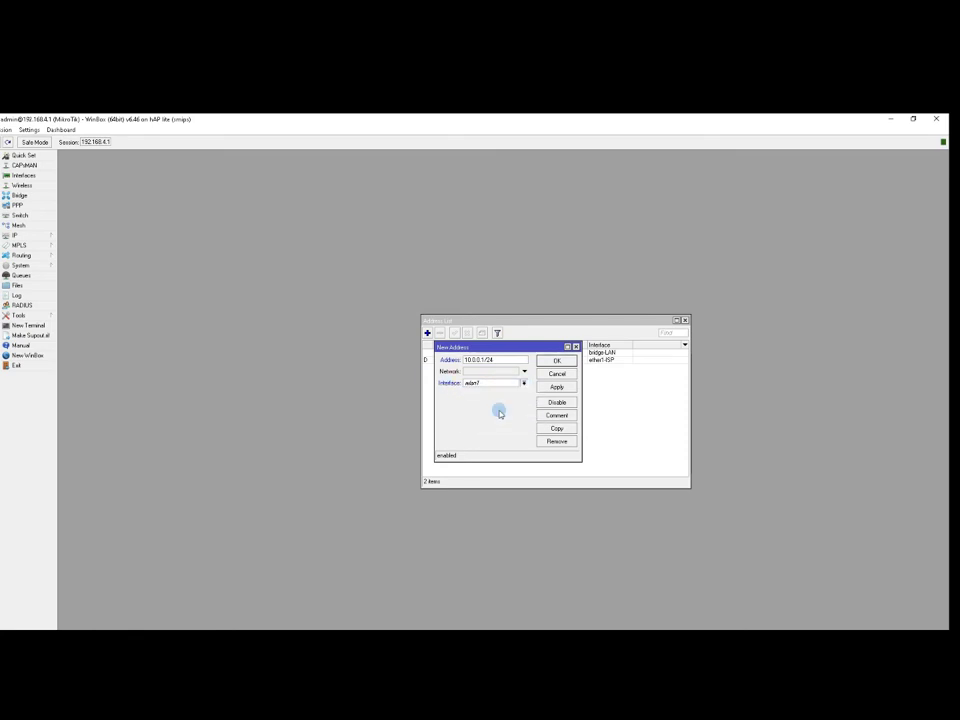
{"action": "left_click", "coordinate": [557, 386]}
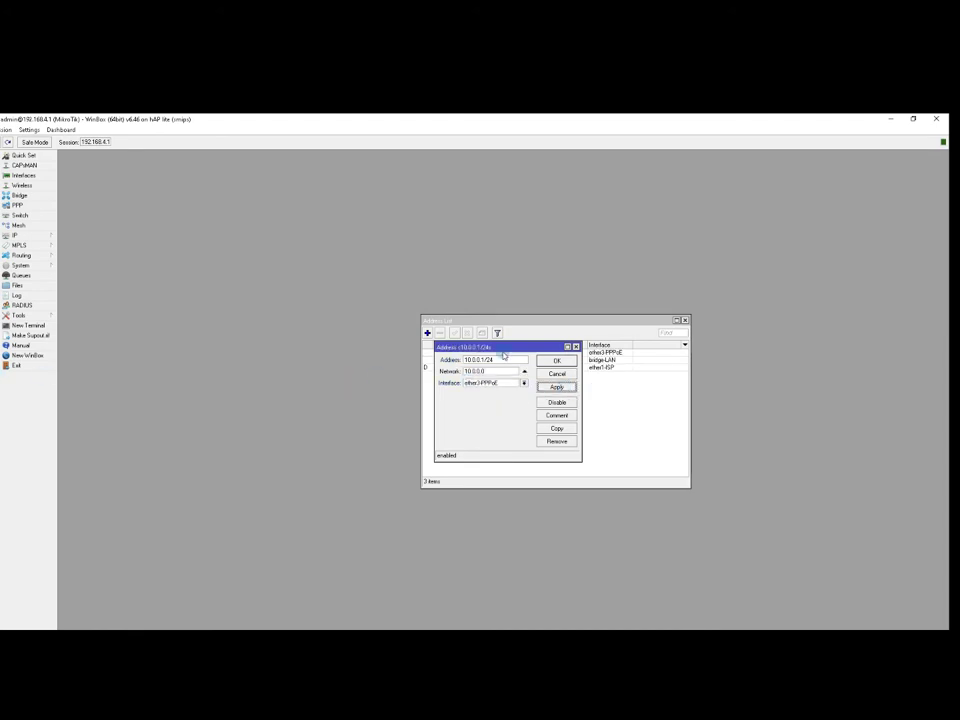
{"action": "left_click", "coordinate": [556, 361]}
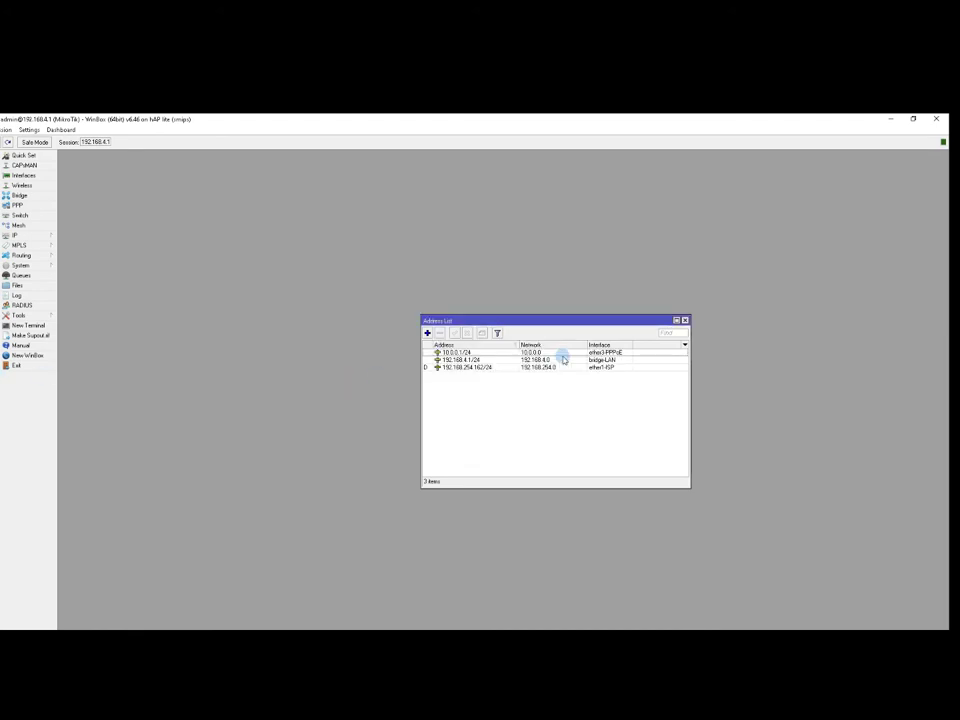
{"action": "left_click", "coordinate": [685, 320]}
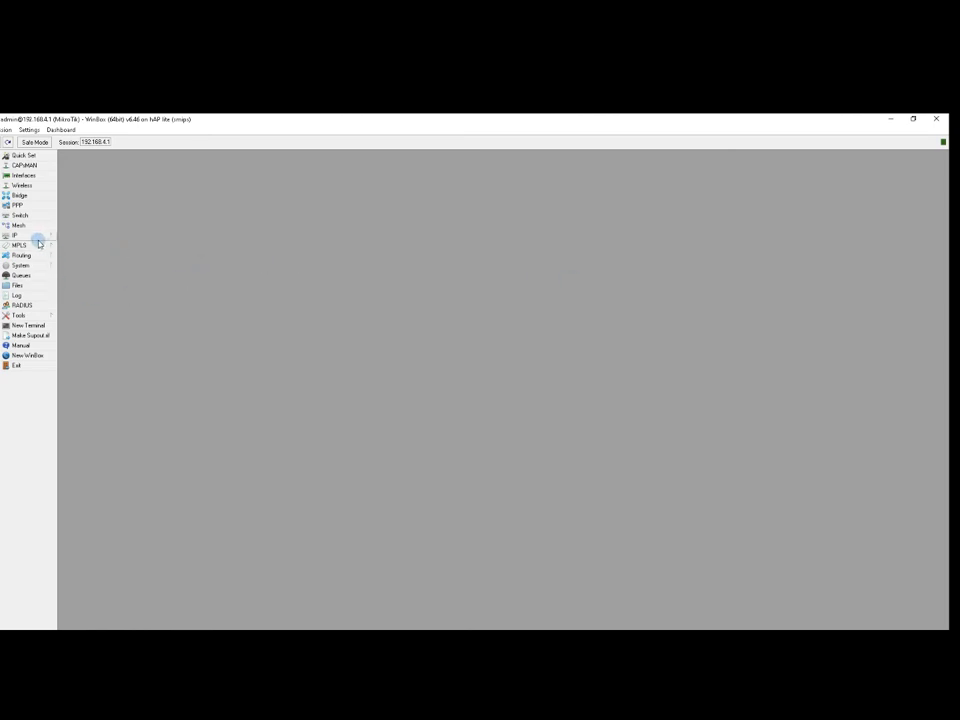
Create IP pool pppoe-pool starting at 10.0.0.2, correcting an invalid address range before saving.
{"action": "left_click", "coordinate": [38, 238]}
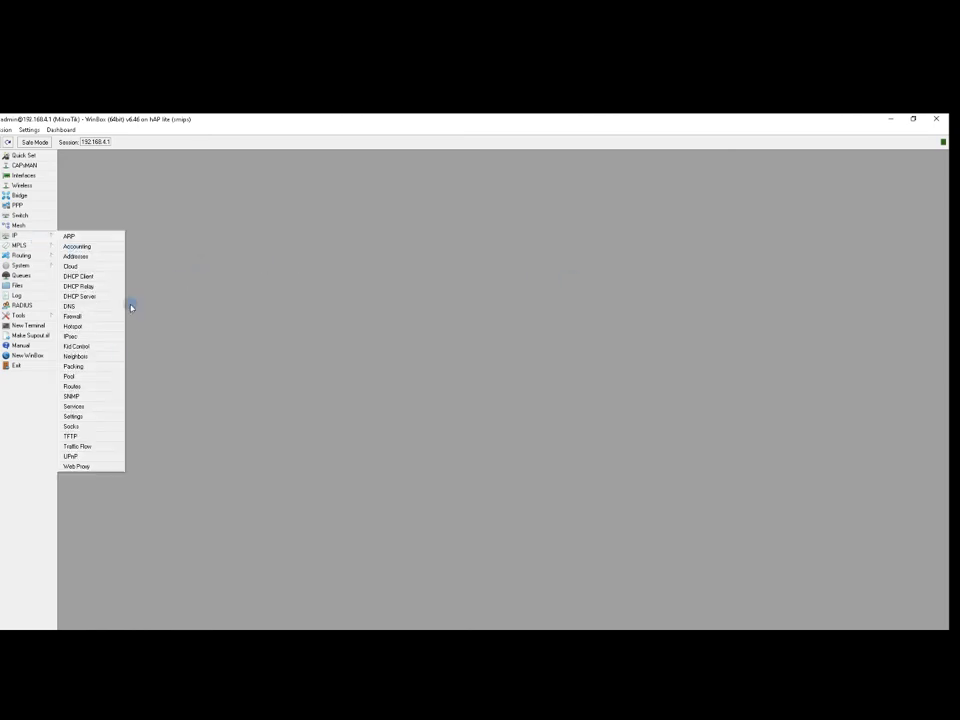
{"action": "left_click", "coordinate": [72, 376]}
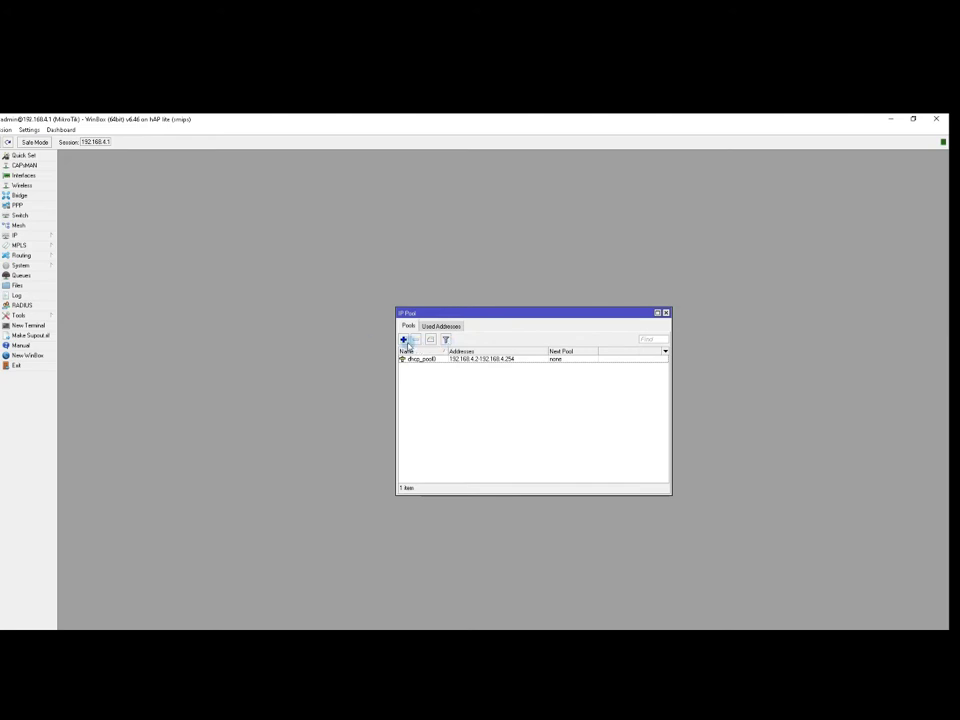
{"action": "left_click", "coordinate": [405, 341]}
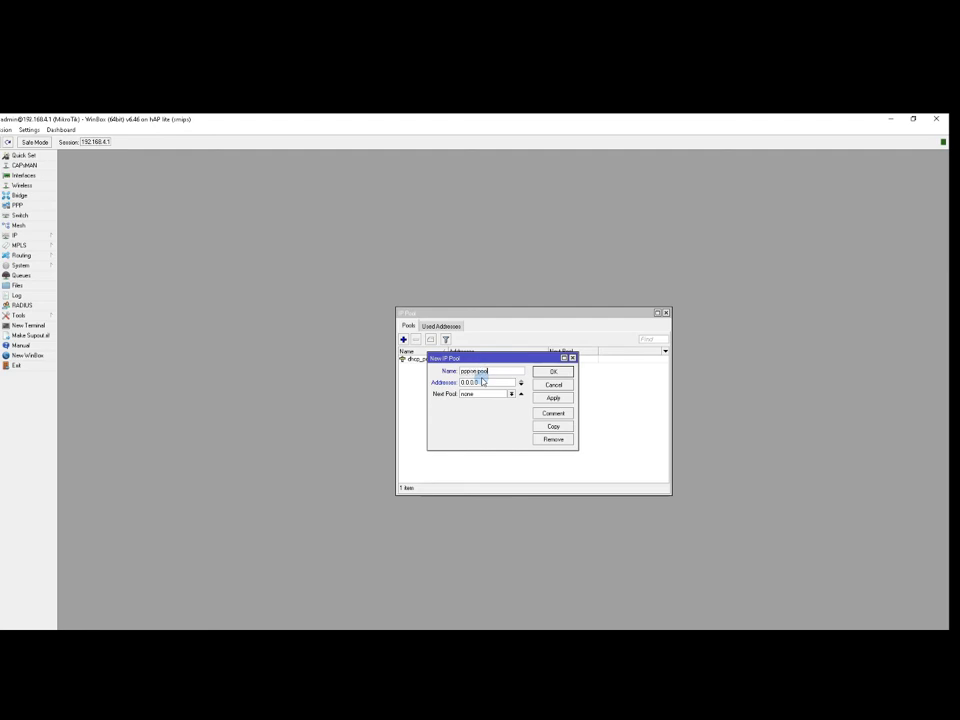
{"action": "left_click", "coordinate": [508, 382]}
{"action": "type", "text": "10"}
{"action": "left_click", "coordinate": [553, 398]}
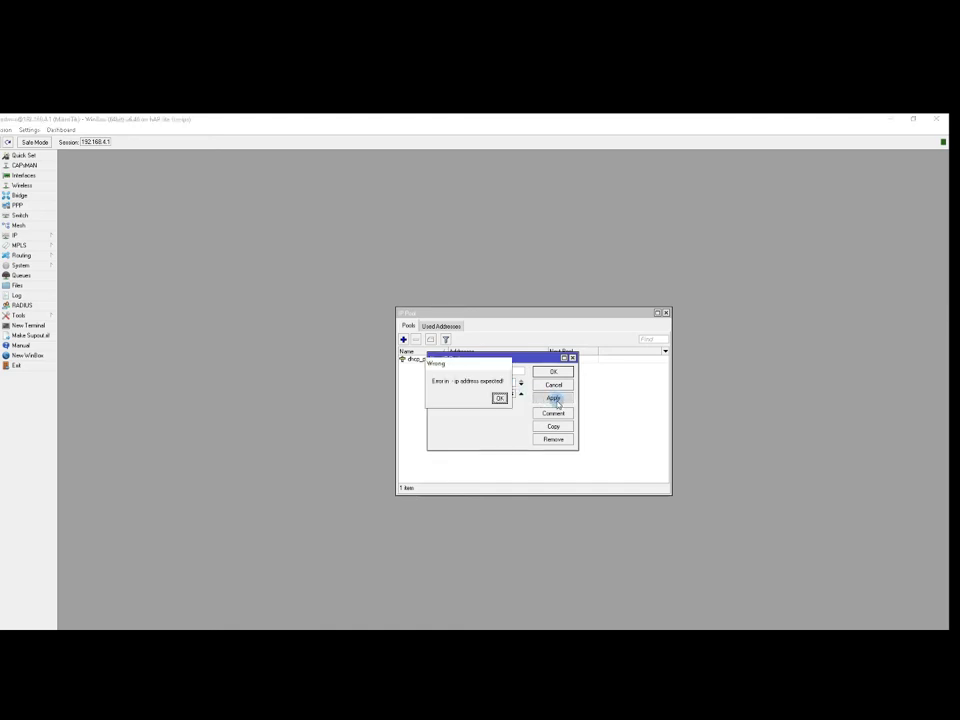
{"action": "left_click", "coordinate": [498, 398]}
{"action": "left_click", "coordinate": [494, 384]}
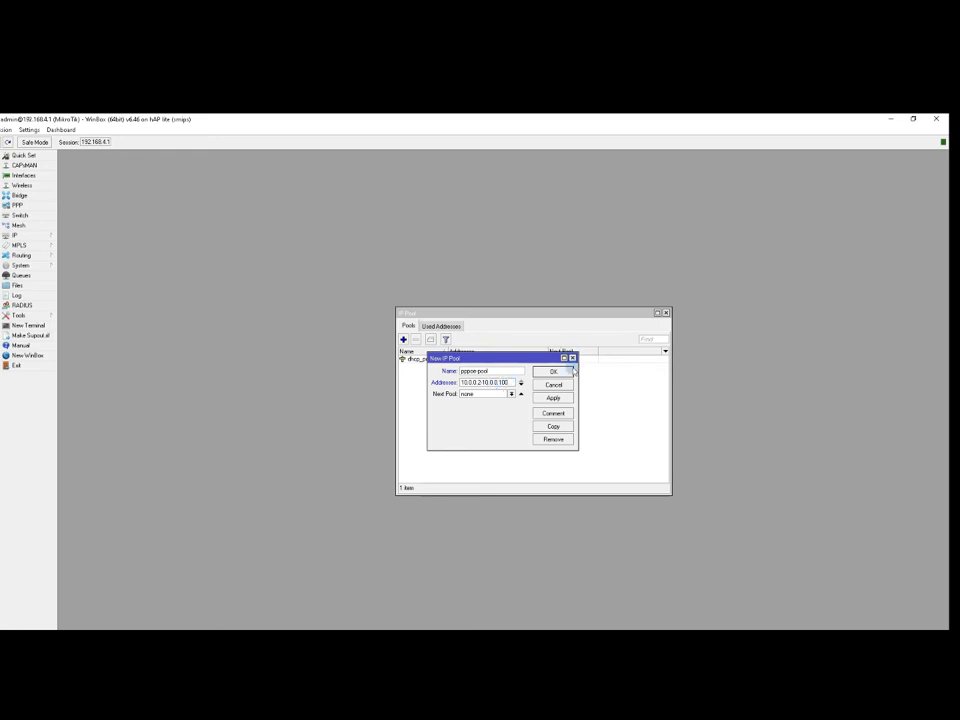
{"action": "left_click", "coordinate": [553, 397]}
{"action": "left_click", "coordinate": [554, 371]}
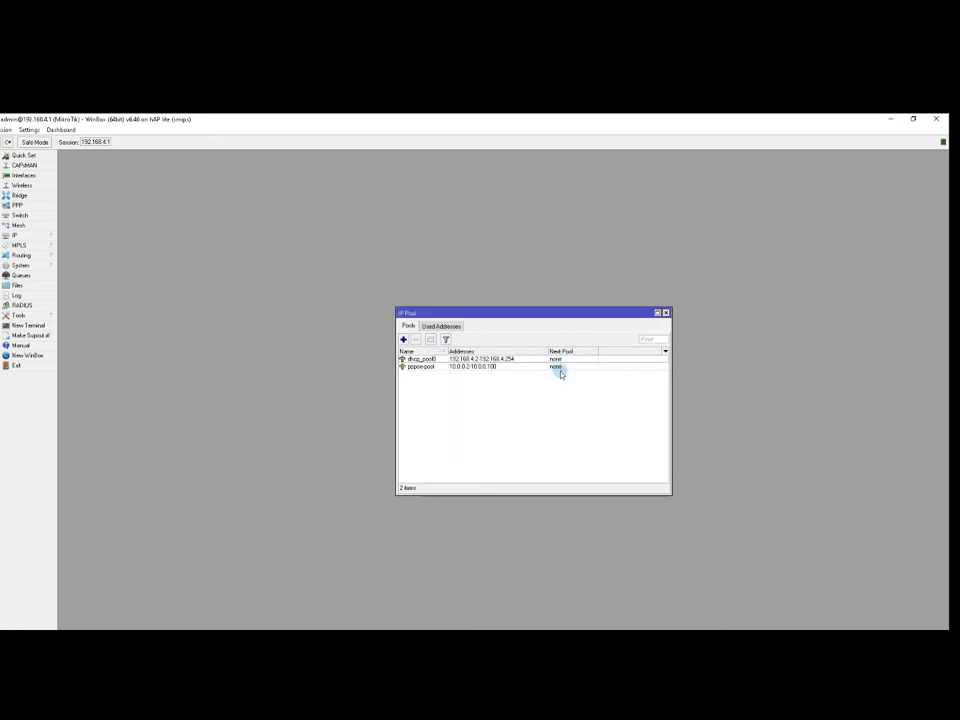
Edit pppoe-pool so its range ends at 10.0.0.254, then close the IP Pool list.
{"action": "double_click", "coordinate": [506, 367]}
{"action": "left_click_drag", "start_coordinate": [500, 382], "coordinate": [513, 381]}
{"action": "type", "text": "10.0.0.2-10.0.0.1"}
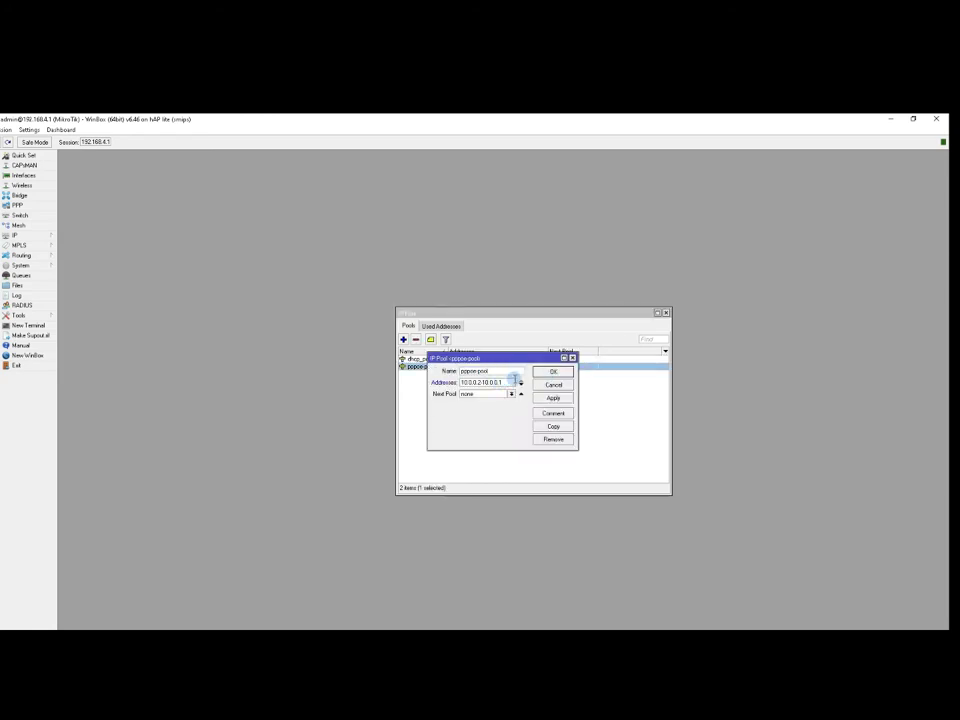
{"action": "type", "text": "54"}
{"action": "left_click", "coordinate": [553, 397]}
{"action": "left_click", "coordinate": [554, 372]}
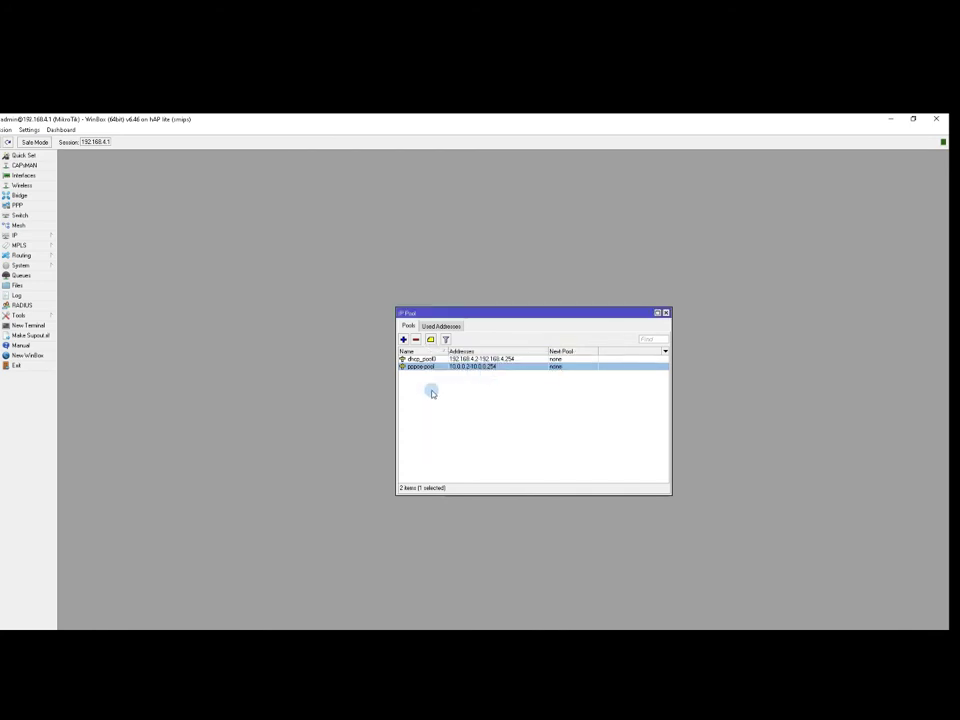
{"action": "left_click", "coordinate": [667, 313]}
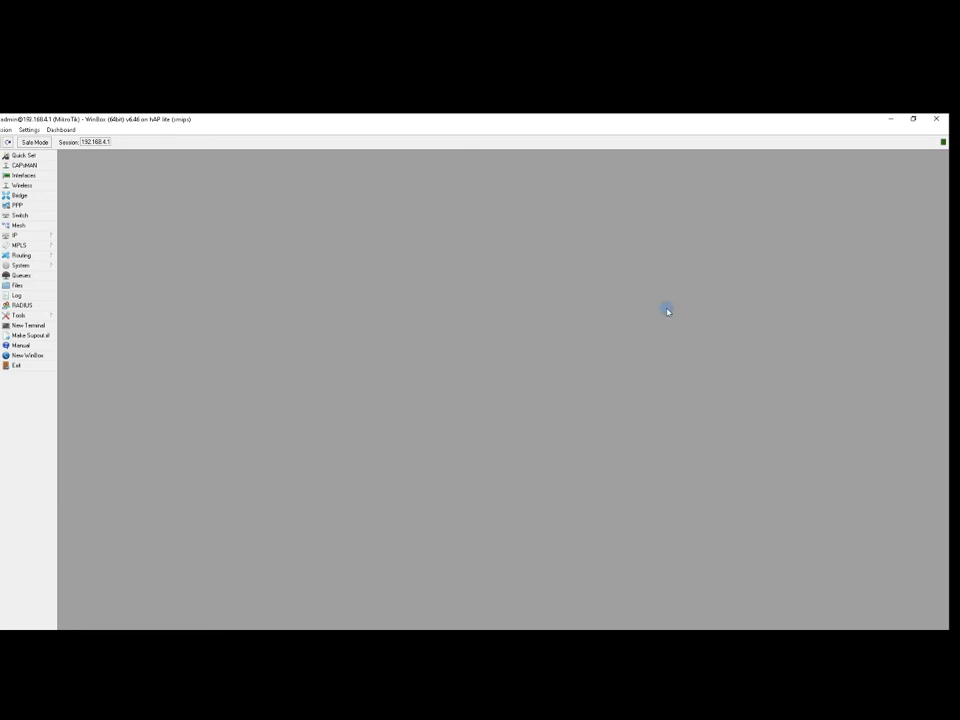
Start a new PPPoE server entry with service name PPPoE-Sv.
{"action": "left_click", "coordinate": [29, 206]}
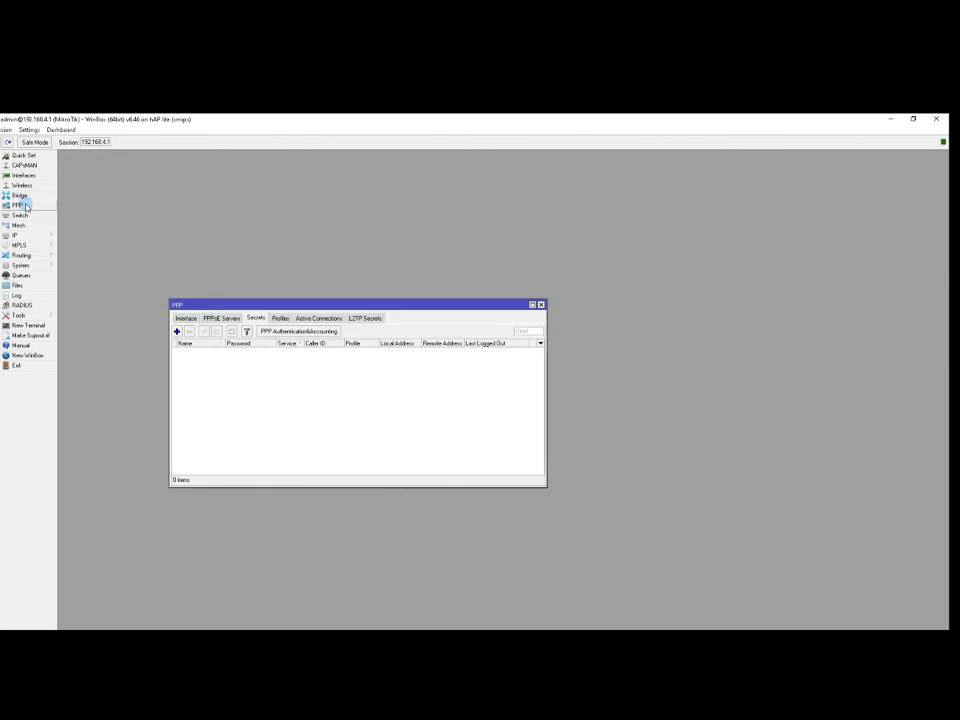
{"action": "left_click", "coordinate": [223, 318]}
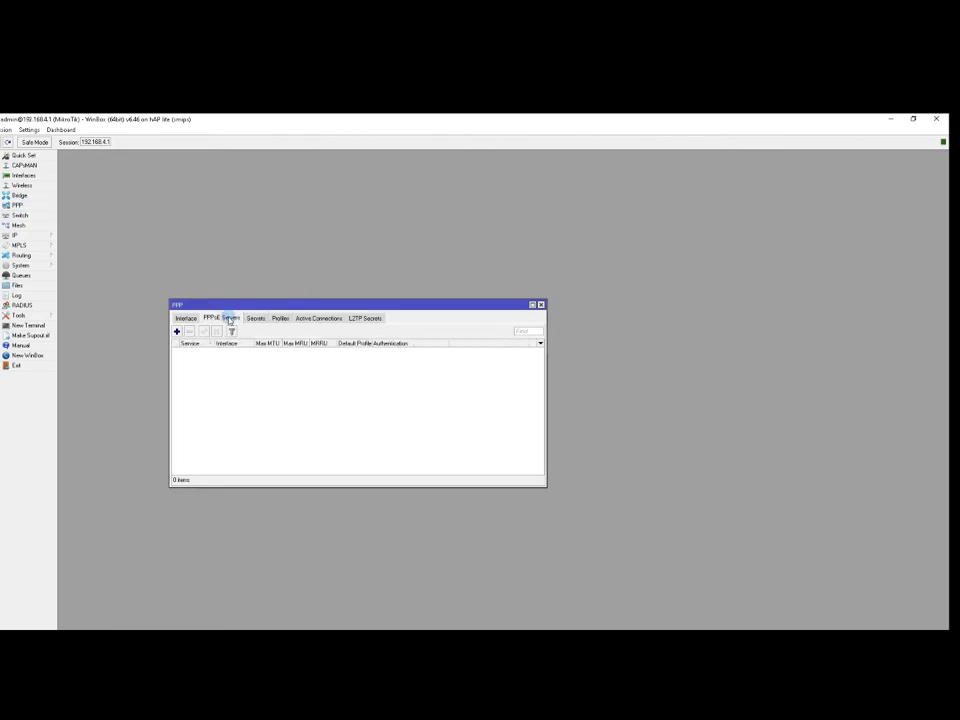
{"action": "left_click", "coordinate": [176, 333]}
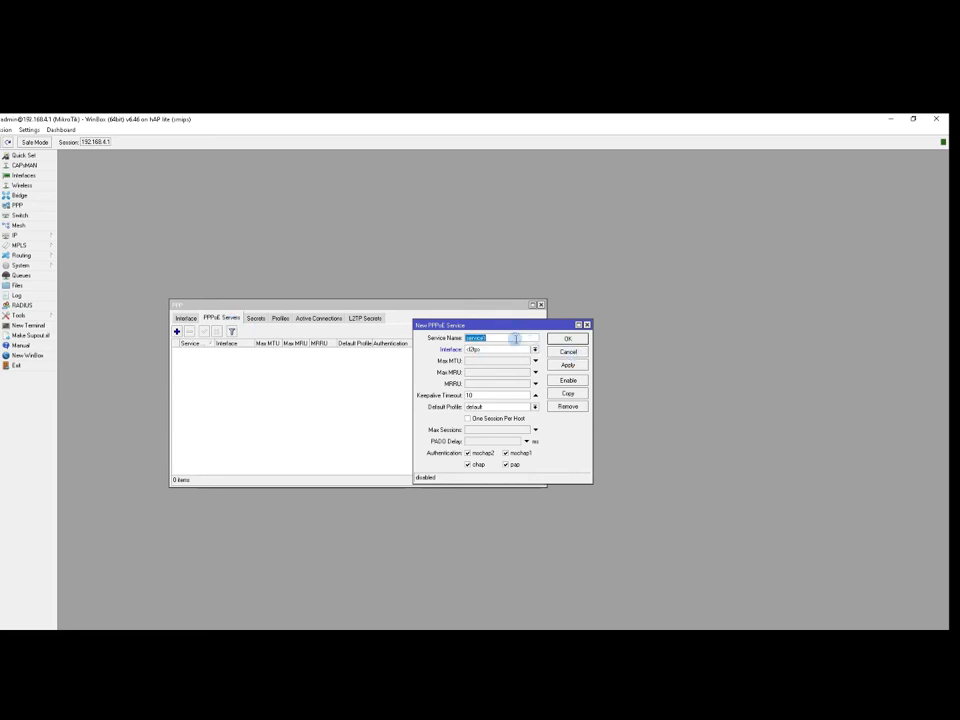
{"action": "type", "text": "PPP"}
{"action": "key", "text": "BackSpace"}
Run PPPoE-Sv on ether3-PPPoE with one session per host, save it, and enable it.
{"action": "left_click", "coordinate": [534, 350]}
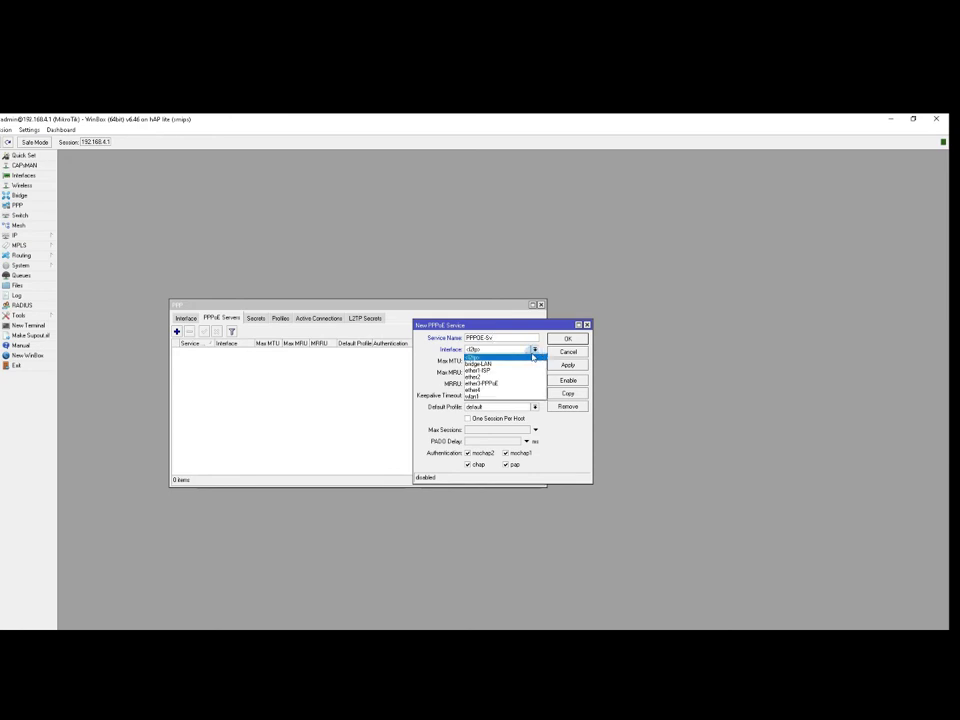
{"action": "left_click", "coordinate": [502, 386]}
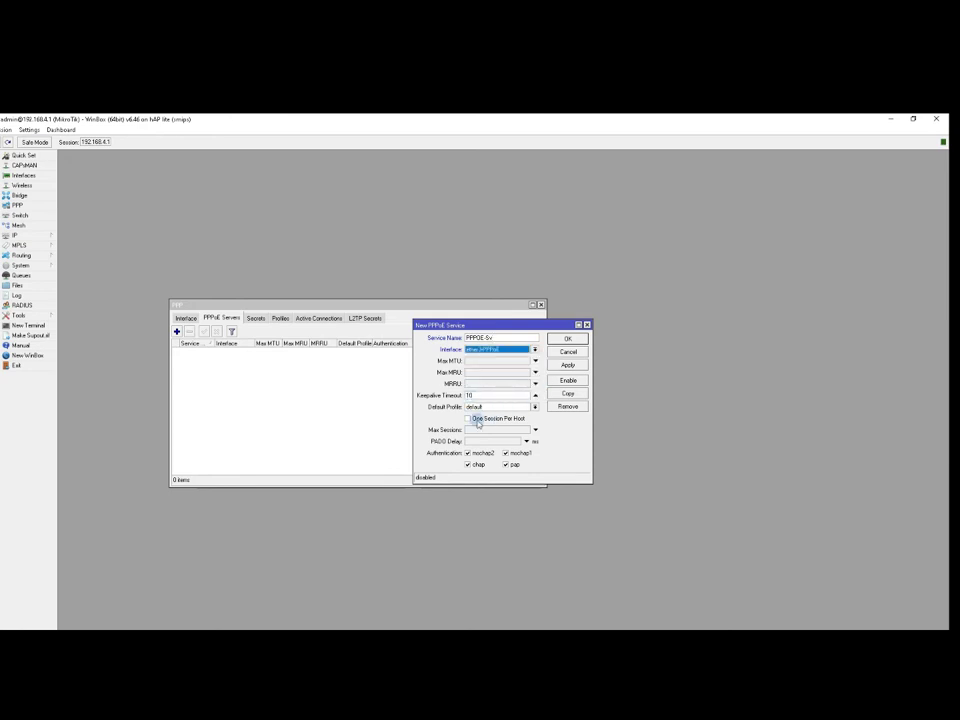
{"action": "left_click", "coordinate": [478, 420]}
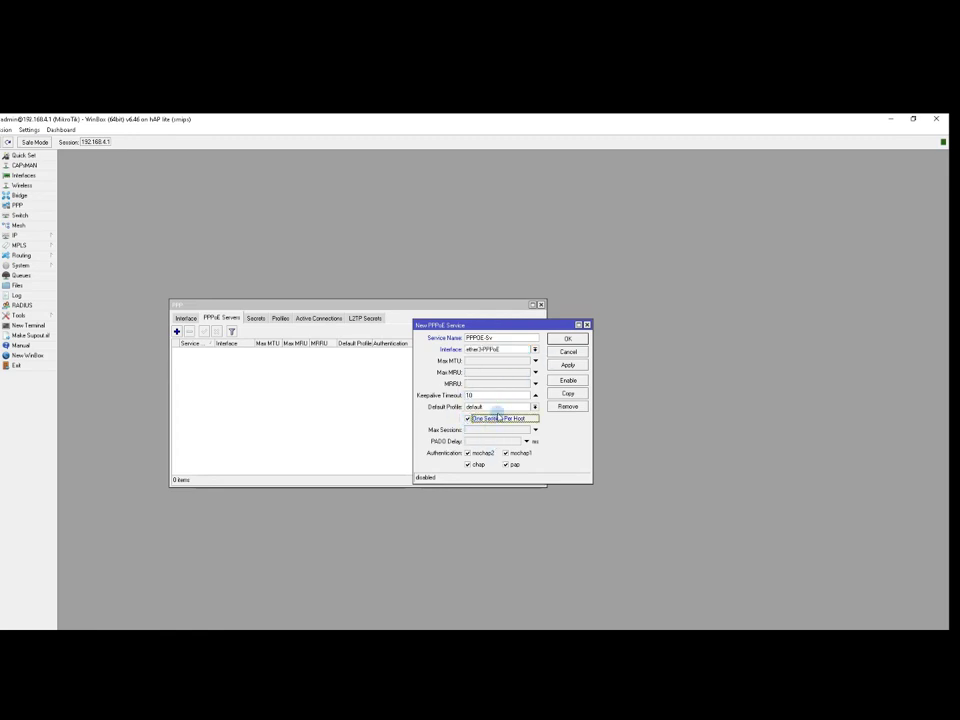
{"action": "left_click", "coordinate": [568, 365]}
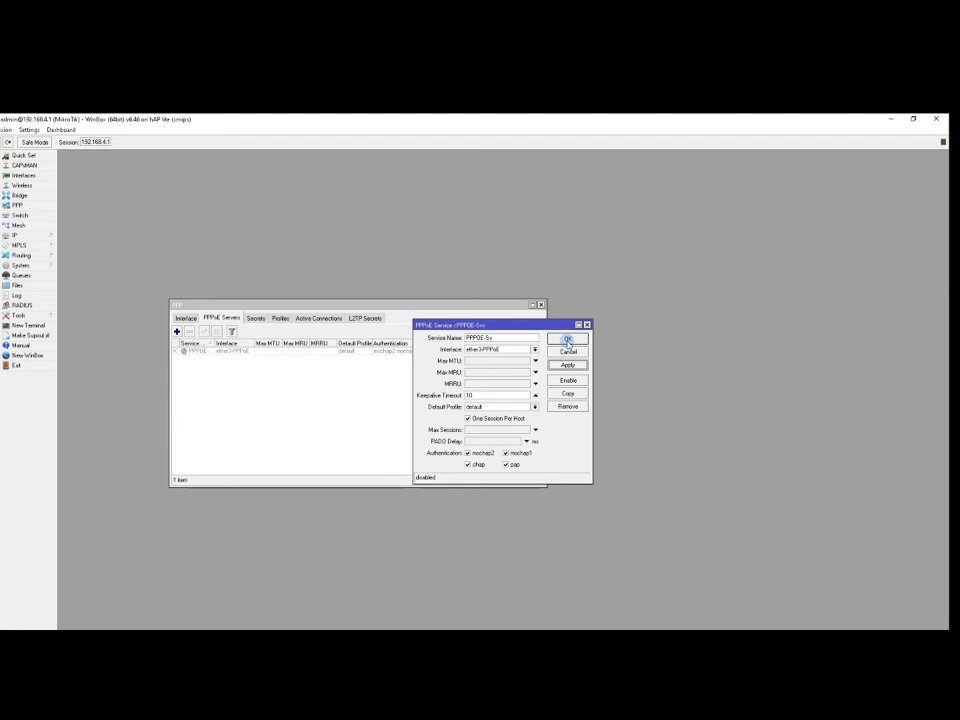
{"action": "left_click", "coordinate": [568, 340]}
{"action": "left_click", "coordinate": [216, 350]}
{"action": "left_click", "coordinate": [204, 331]}
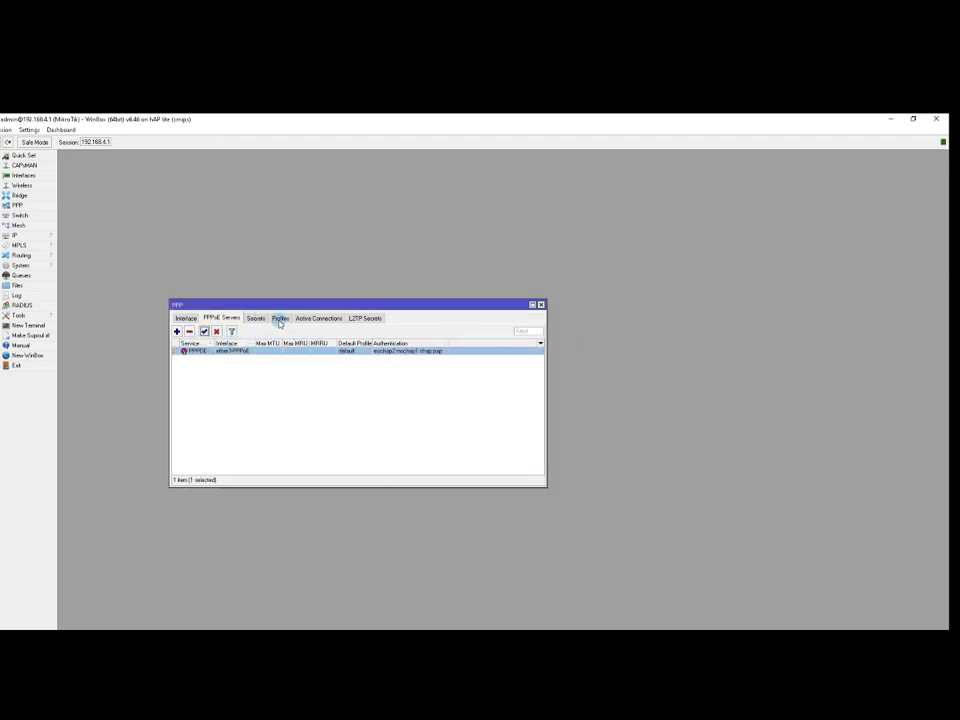
Create a new PPP profile named 2Mbps with remote addresses from pppoe-pool.
{"action": "left_click", "coordinate": [281, 319]}
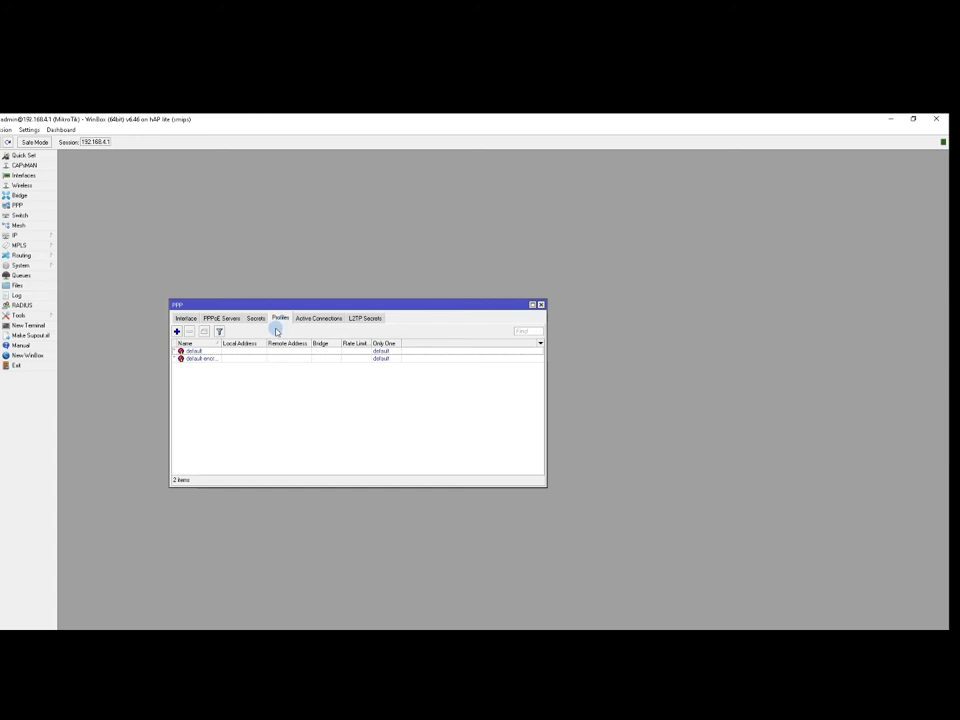
{"action": "left_click", "coordinate": [176, 332]}
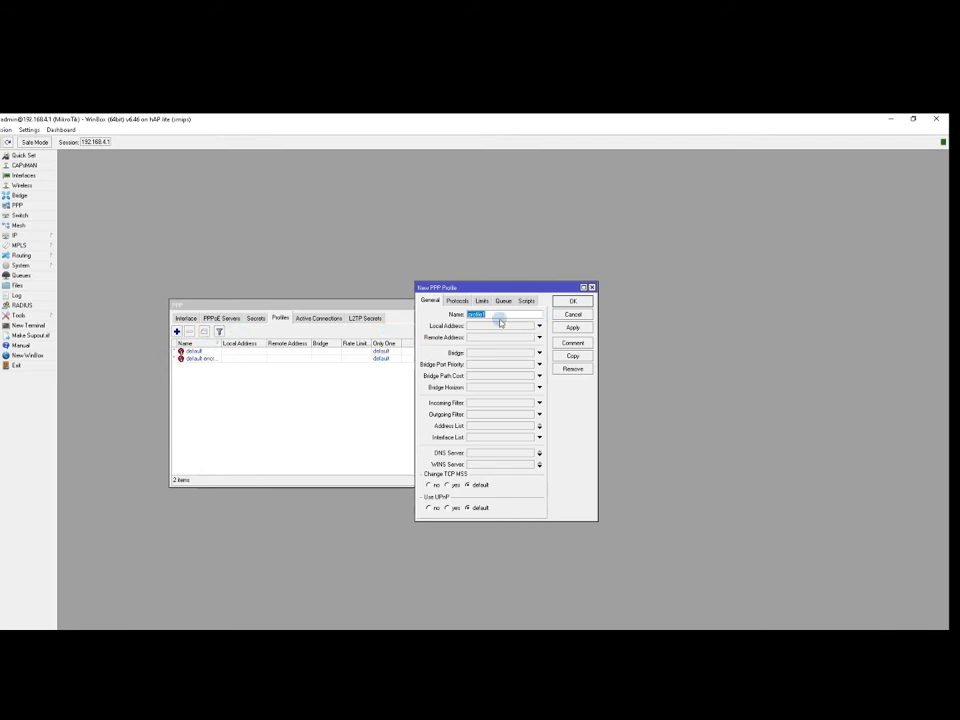
{"action": "type", "text": "o"}
{"action": "key", "text": "BackSpace"}
{"action": "left_click", "coordinate": [539, 340]}
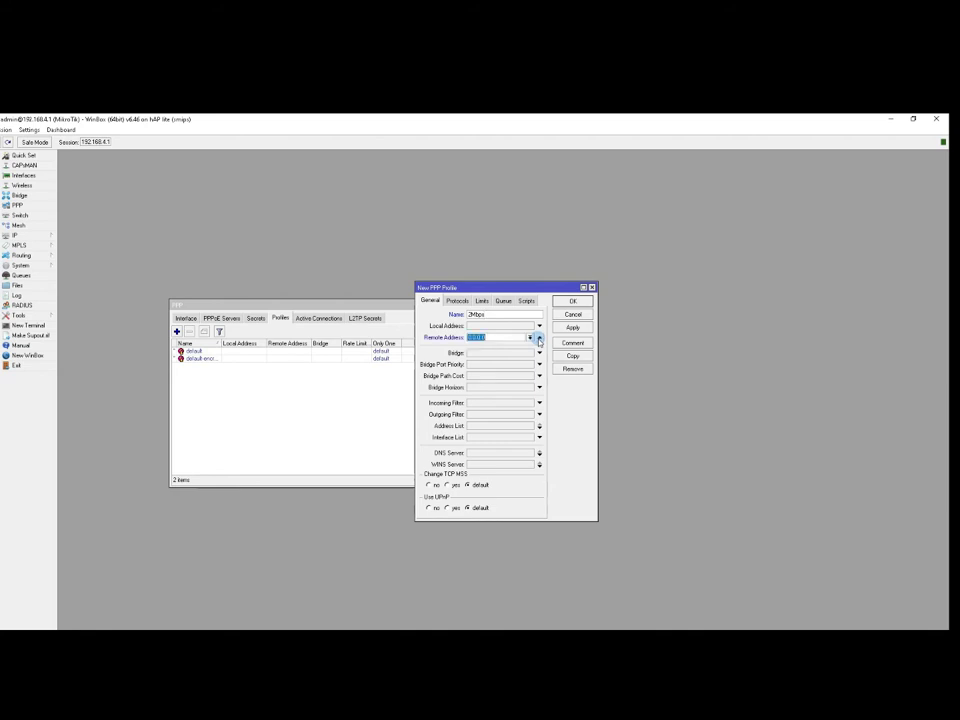
{"action": "left_click", "coordinate": [530, 338]}
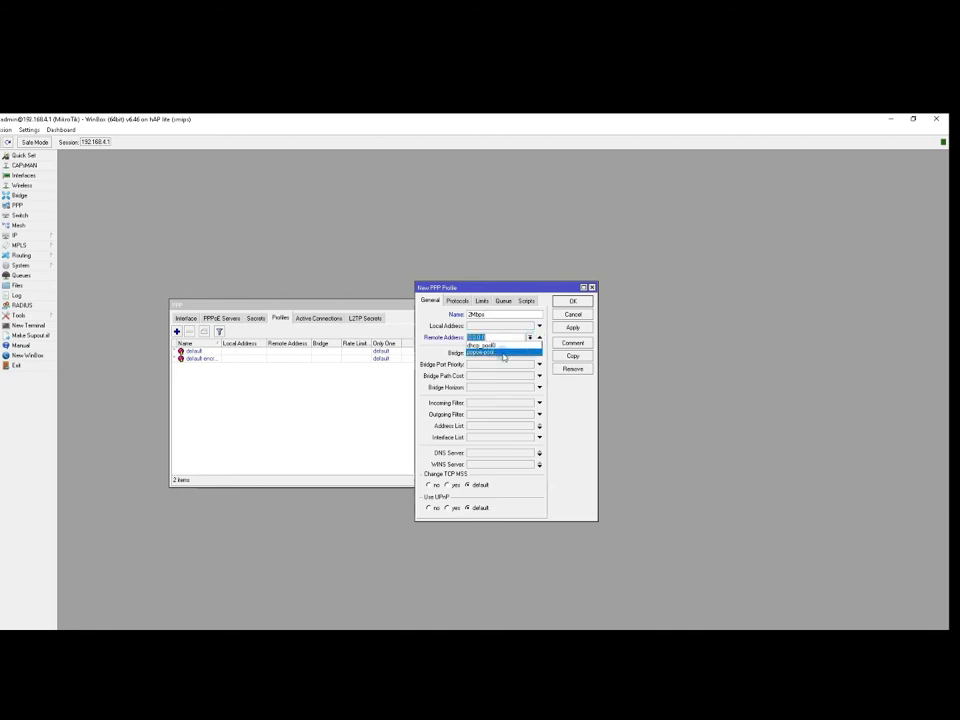
{"action": "left_click", "coordinate": [494, 353]}
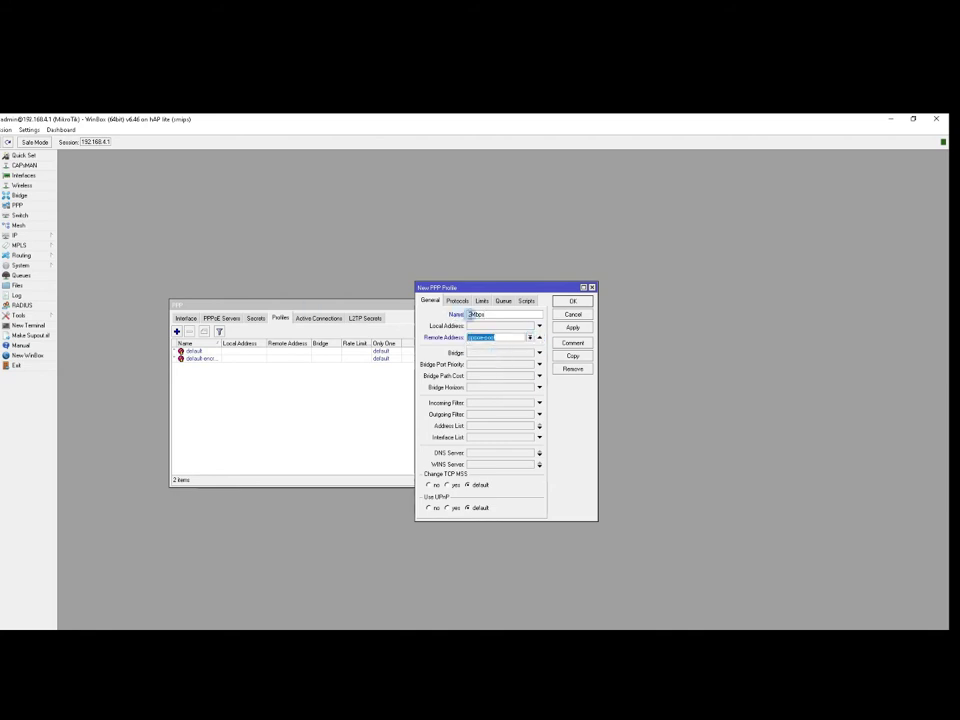
Set the profile's local address to 10.0.0.1 and DNS server to 8.8.8.8, clearing WINS.
{"action": "left_click", "coordinate": [495, 328]}
{"action": "type", "text": "10"}
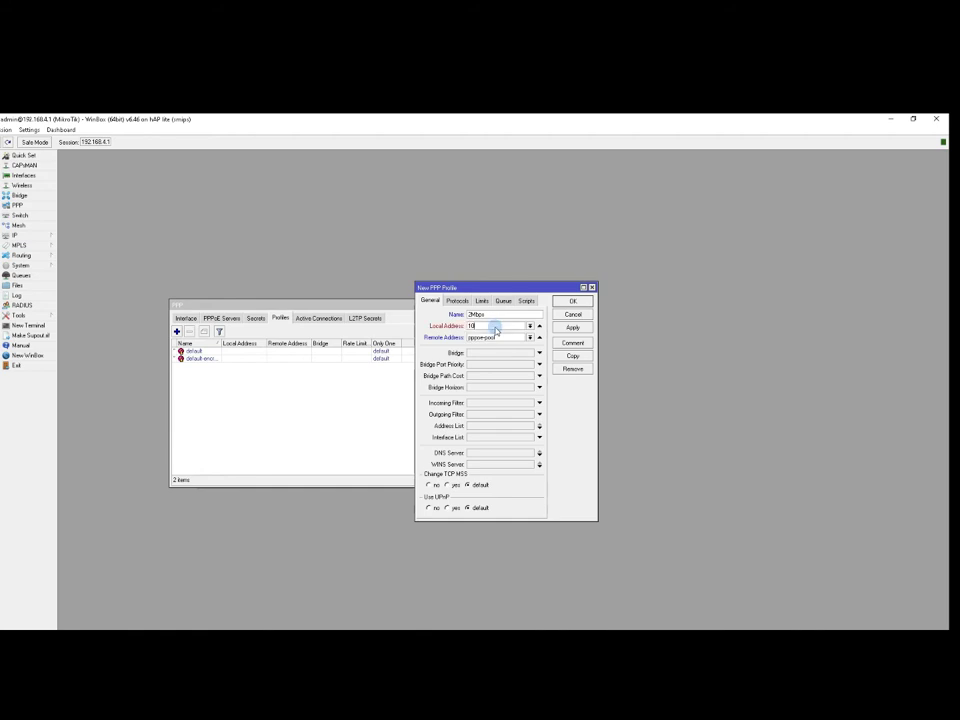
{"action": "type", "text": ".0.0.1"}
{"action": "left_click", "coordinate": [516, 464]}
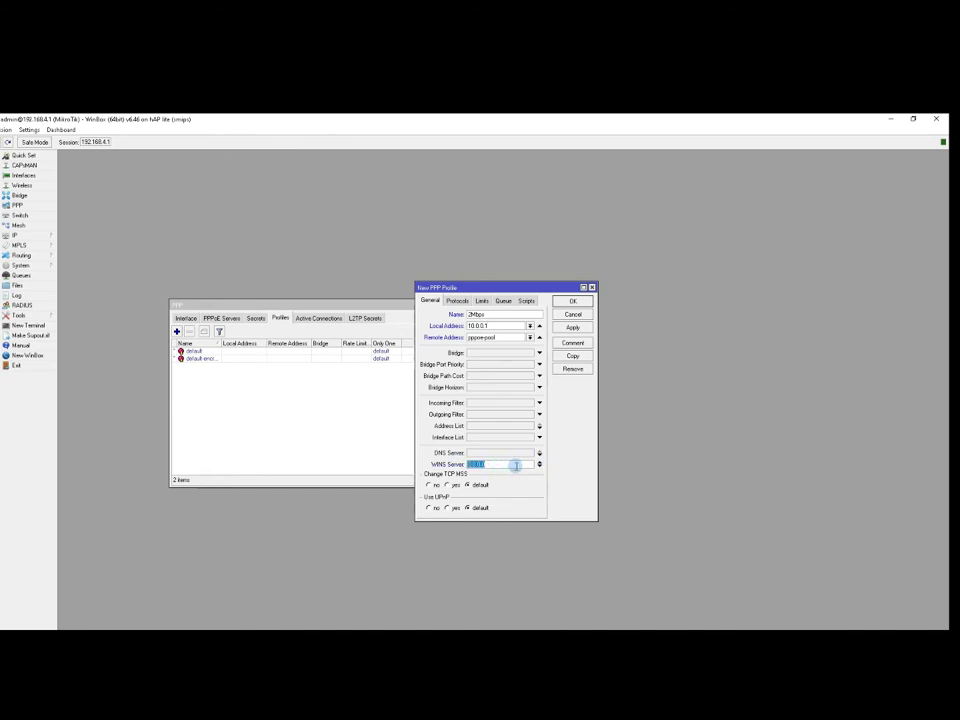
{"action": "left_click", "coordinate": [505, 453]}
{"action": "left_click", "coordinate": [538, 462]}
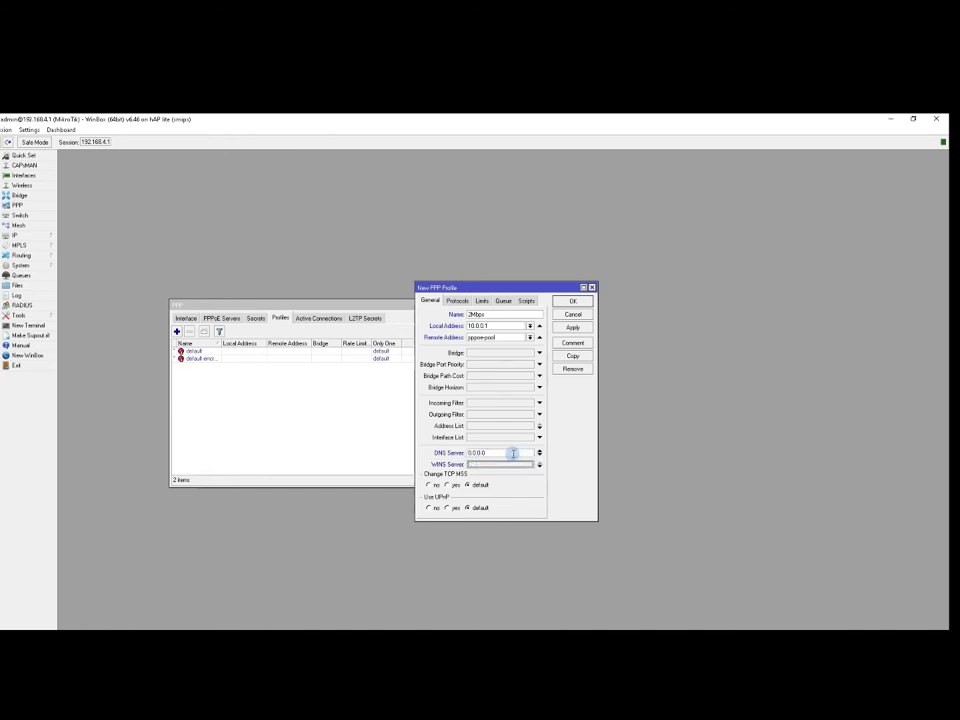
{"action": "left_click", "coordinate": [510, 453]}
{"action": "type", "text": "8.8.8.8"}
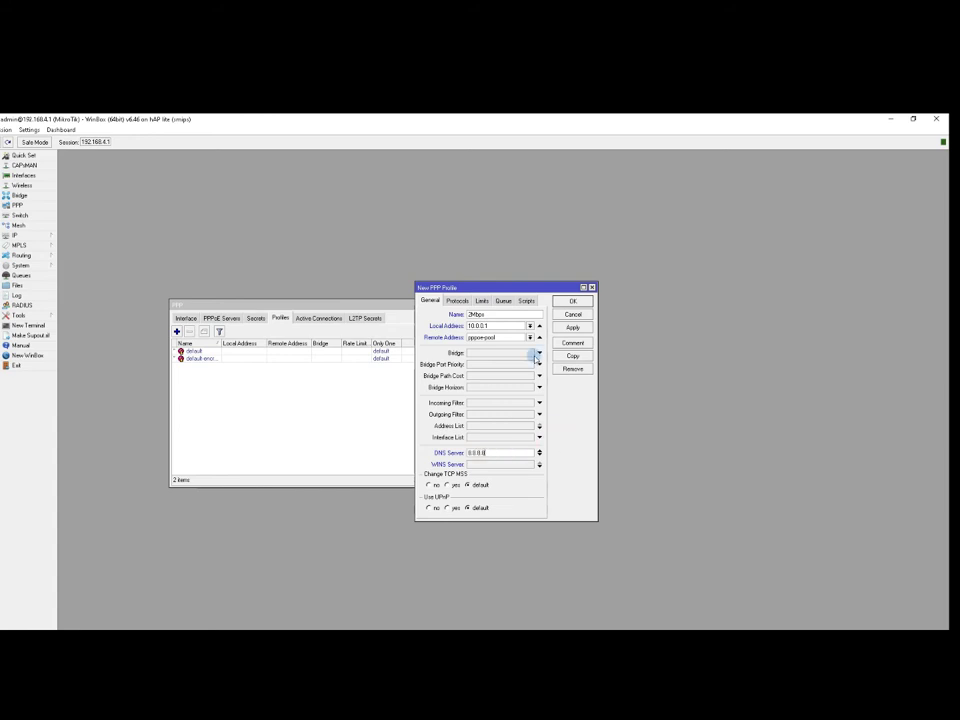
{"action": "left_click", "coordinate": [484, 301]}
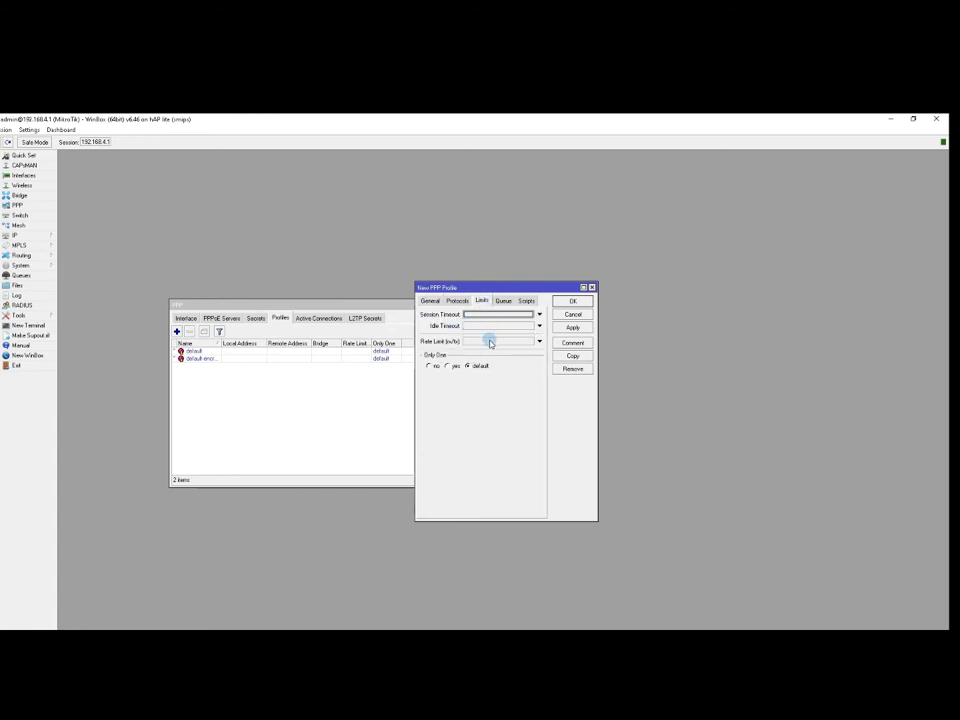
Set the 2Mbps profile's rate limit to 2M/2M.
{"action": "left_click", "coordinate": [479, 342]}
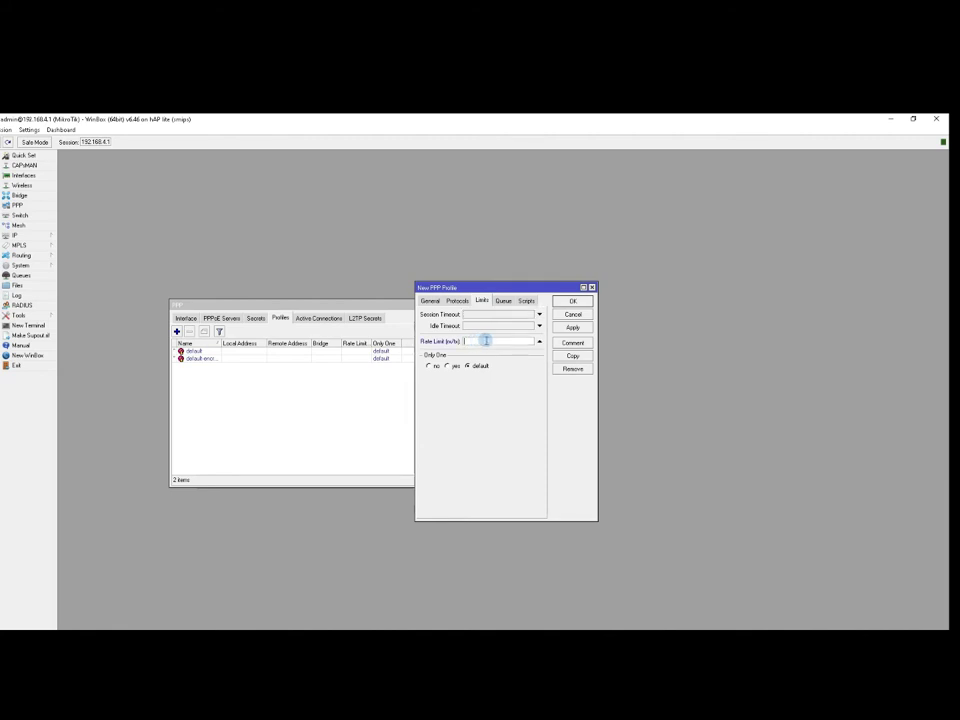
{"action": "type", "text": "8"}
{"action": "left_click_drag", "start_coordinate": [463, 341], "coordinate": [479, 341]}
{"action": "left_click", "coordinate": [477, 342]}
Make PPPOE the 2Mbps profile's parent queue, then apply and close the profile.
{"action": "left_click", "coordinate": [502, 301]}
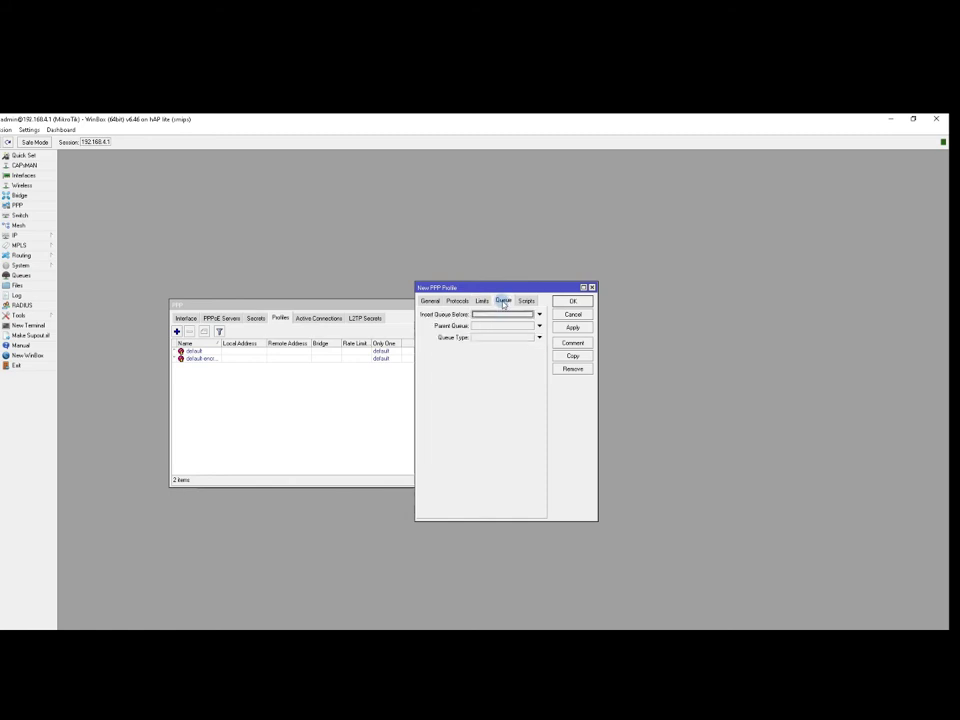
{"action": "left_click", "coordinate": [511, 315]}
{"action": "left_click", "coordinate": [509, 302]}
{"action": "left_click", "coordinate": [524, 326]}
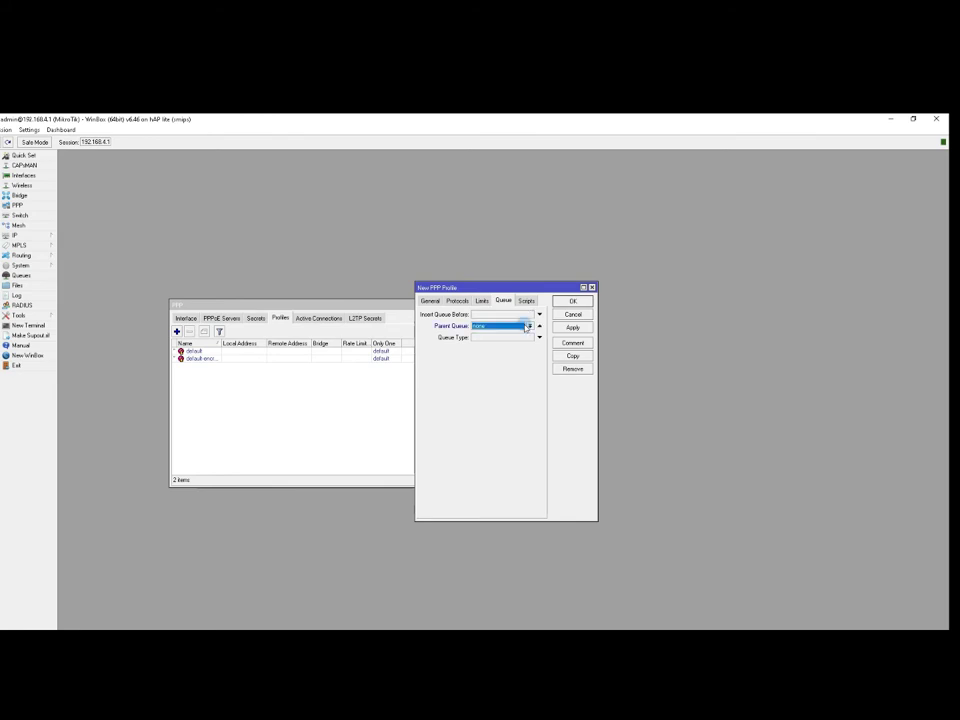
{"action": "left_click", "coordinate": [527, 326]}
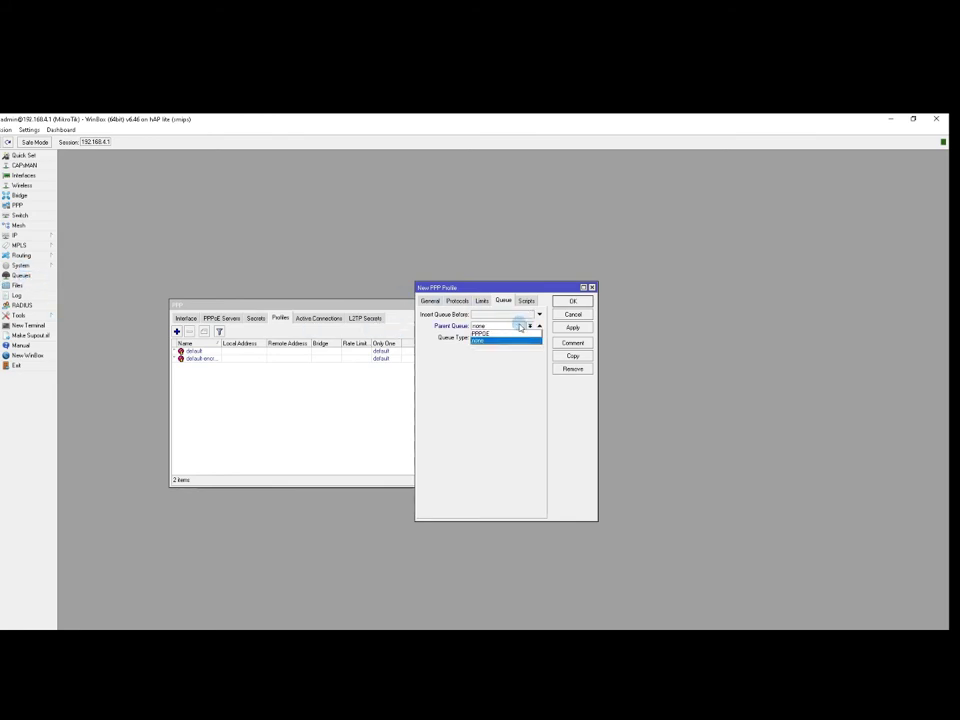
{"action": "left_click", "coordinate": [490, 333]}
{"action": "left_click", "coordinate": [566, 328]}
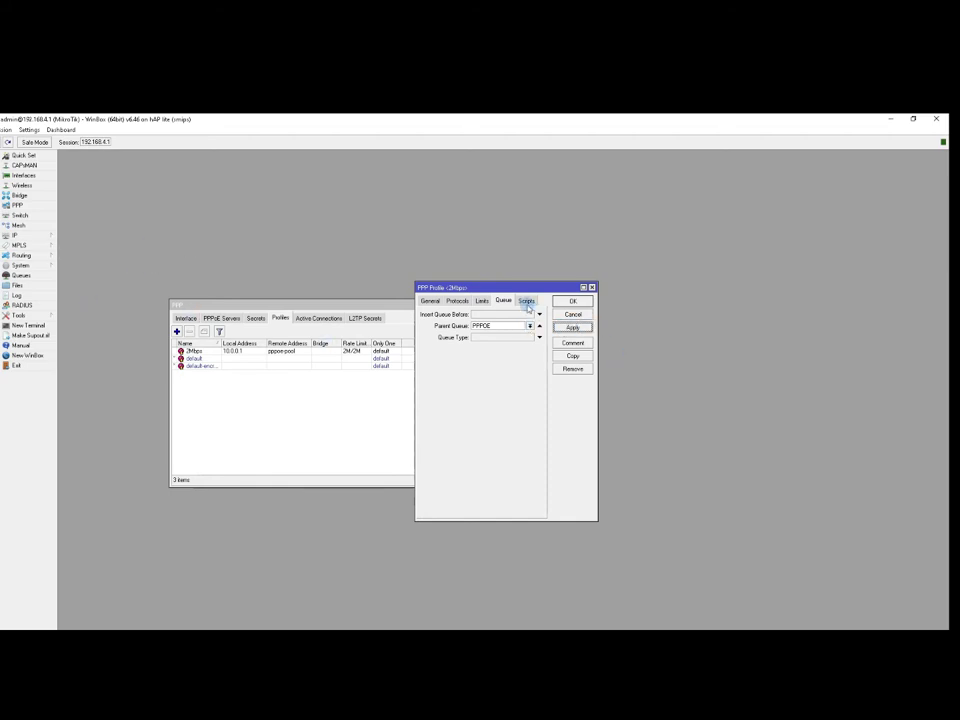
{"action": "left_click", "coordinate": [430, 301]}
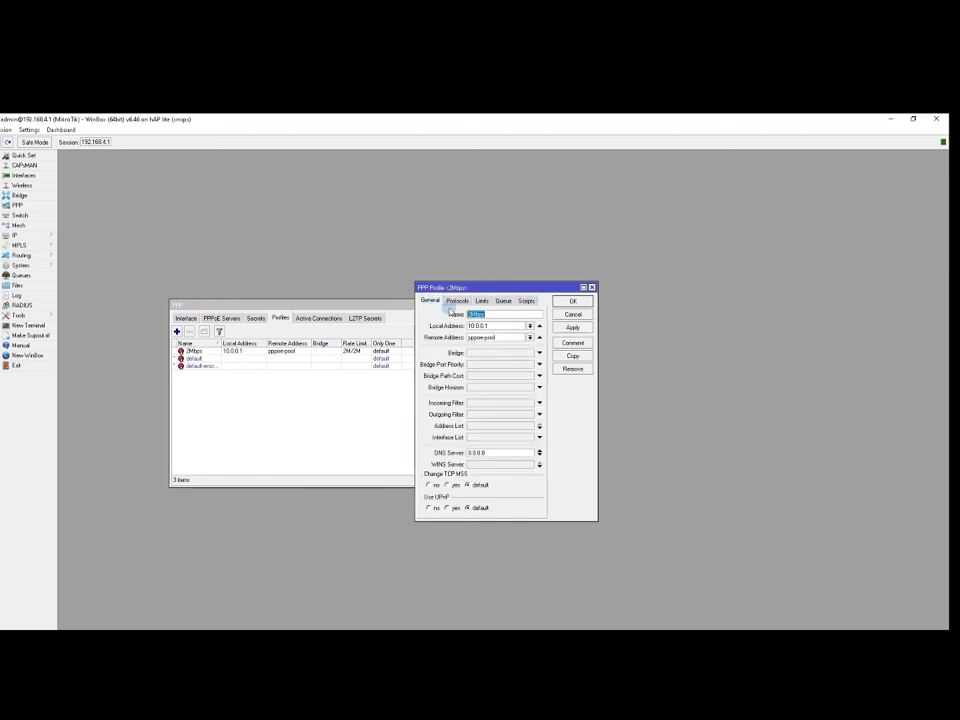
{"action": "left_click", "coordinate": [573, 328]}
{"action": "left_click", "coordinate": [574, 303]}
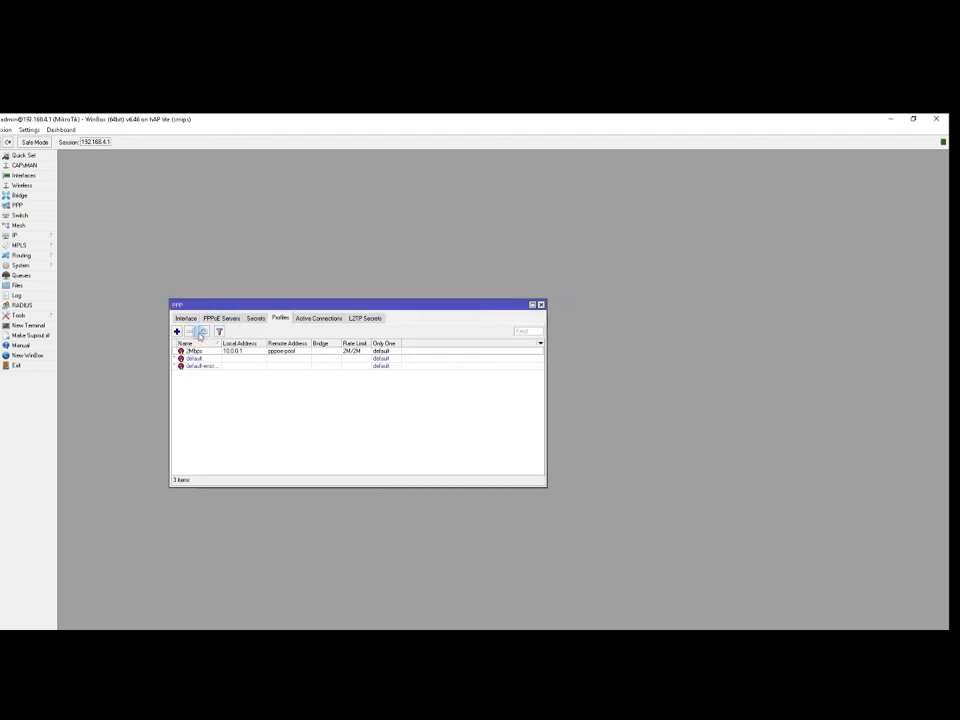
Create PPP profile 5Mbps with remote pool pppoe-pool and local address 10.0.0.1.
{"action": "left_click", "coordinate": [178, 331]}
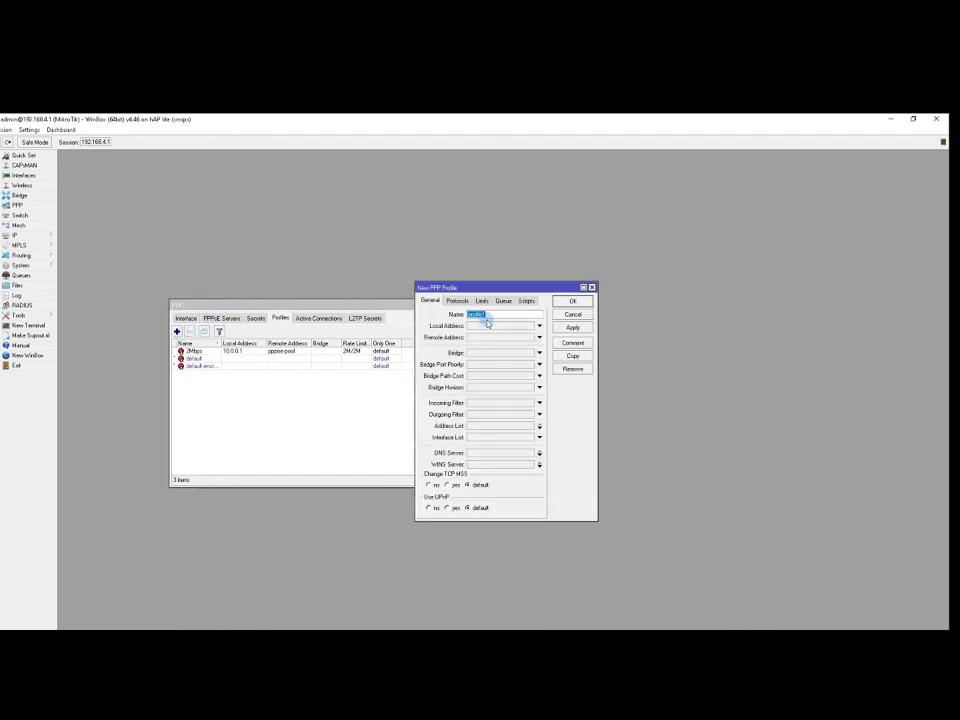
{"action": "type", "text": "1"}
{"action": "type", "text": "Mbps"}
{"action": "left_click", "coordinate": [539, 337]}
{"action": "left_click", "coordinate": [531, 337]}
{"action": "left_click", "coordinate": [486, 349]}
{"action": "left_click", "coordinate": [493, 326]}
{"action": "type", "text": "10.0.0.1"}
Give the 5Mbps profile a 5M/5M rate limit and parent queue PPPOE, then save it.
{"action": "left_click", "coordinate": [481, 300]}
{"action": "left_click", "coordinate": [512, 342]}
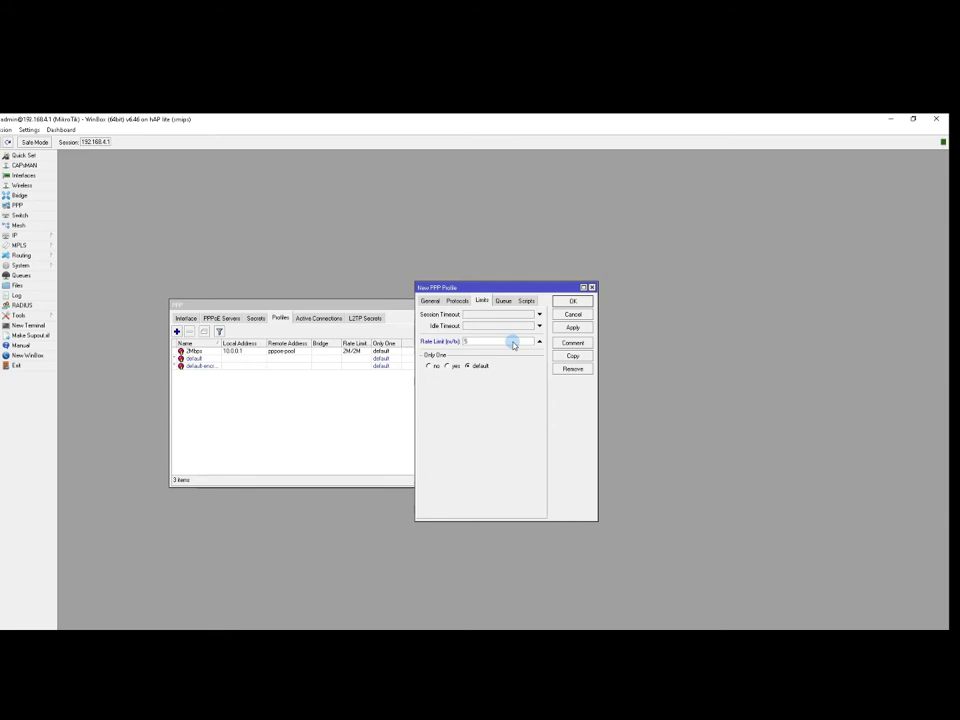
{"action": "type", "text": "5M/5M"}
{"action": "left_click", "coordinate": [502, 300]}
{"action": "left_click", "coordinate": [539, 326]}
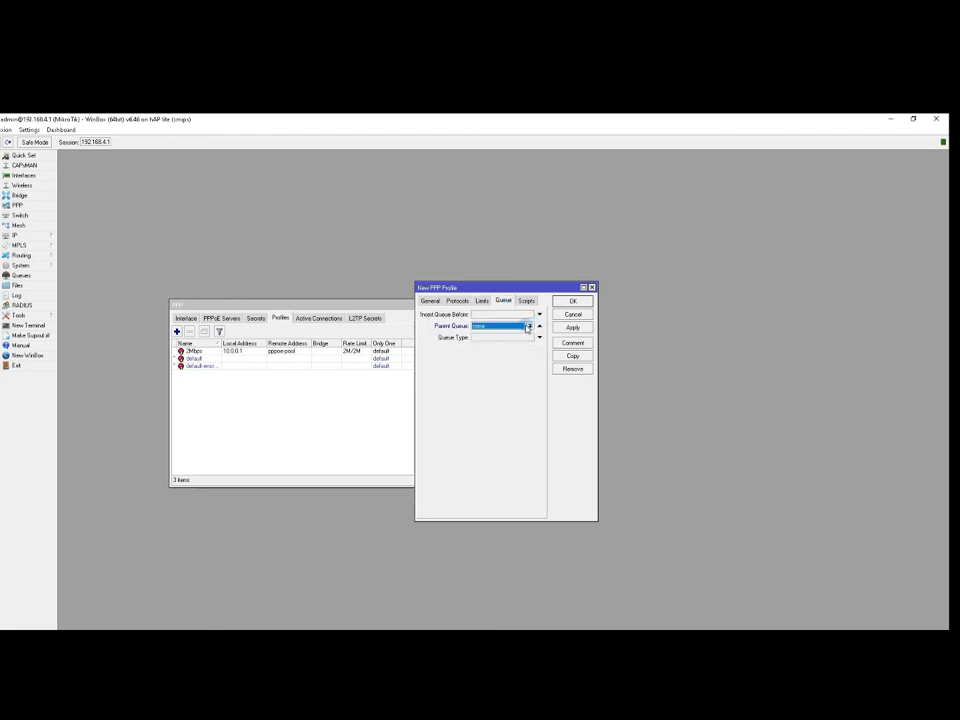
{"action": "left_click", "coordinate": [503, 334]}
{"action": "left_click", "coordinate": [572, 327]}
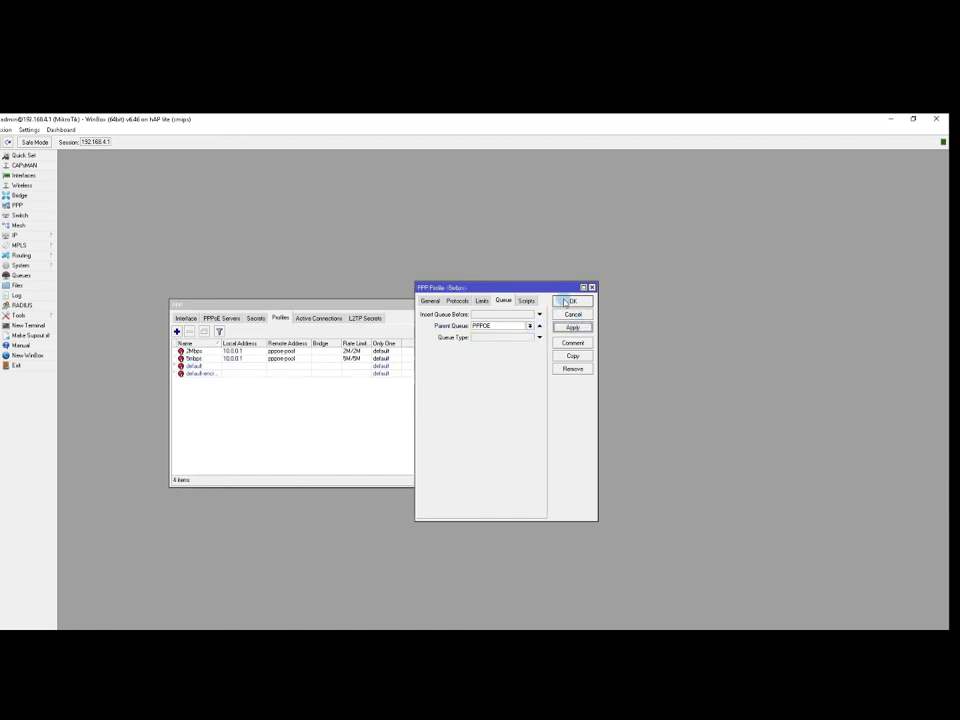
{"action": "left_click", "coordinate": [566, 302]}
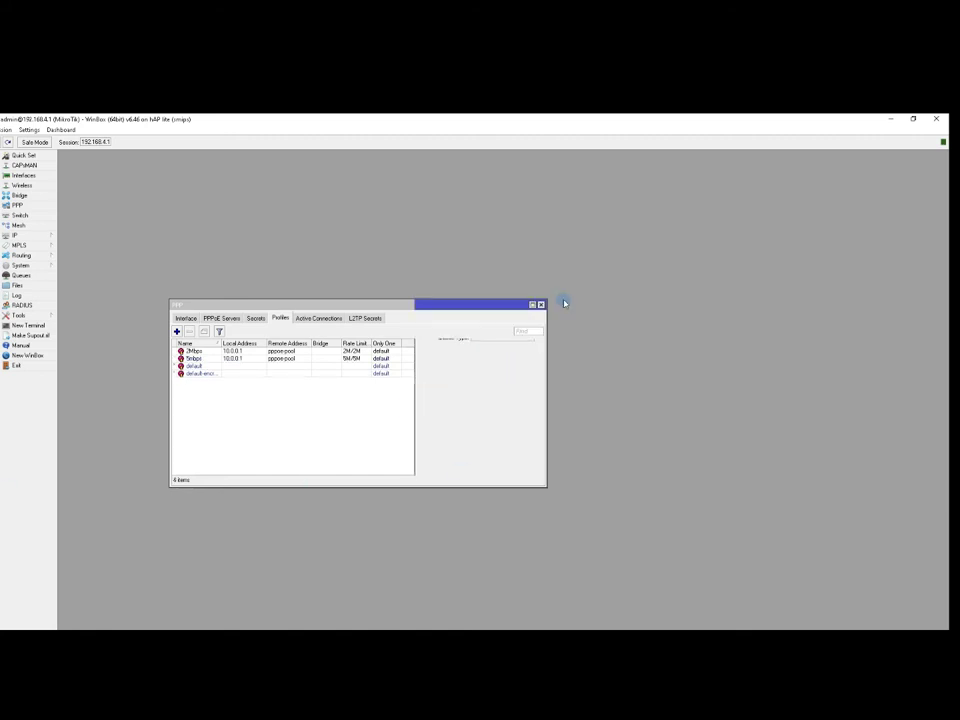
{"action": "left_click", "coordinate": [258, 320]}
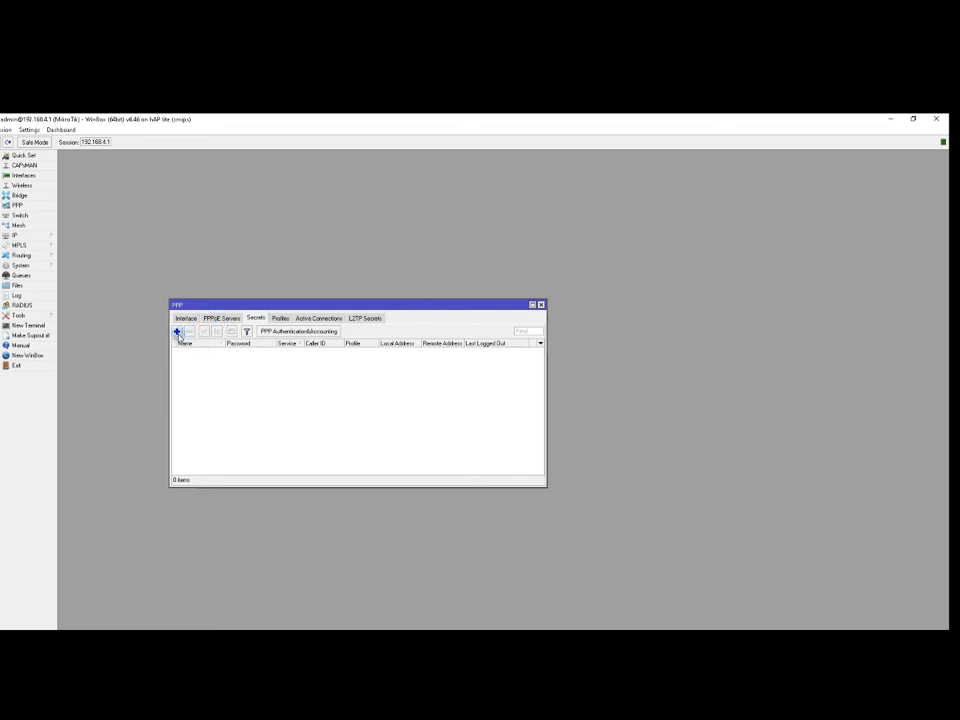
Add PPP secret CLIENT1 limited to the pppoe service and enter its password.
{"action": "left_click", "coordinate": [177, 332]}
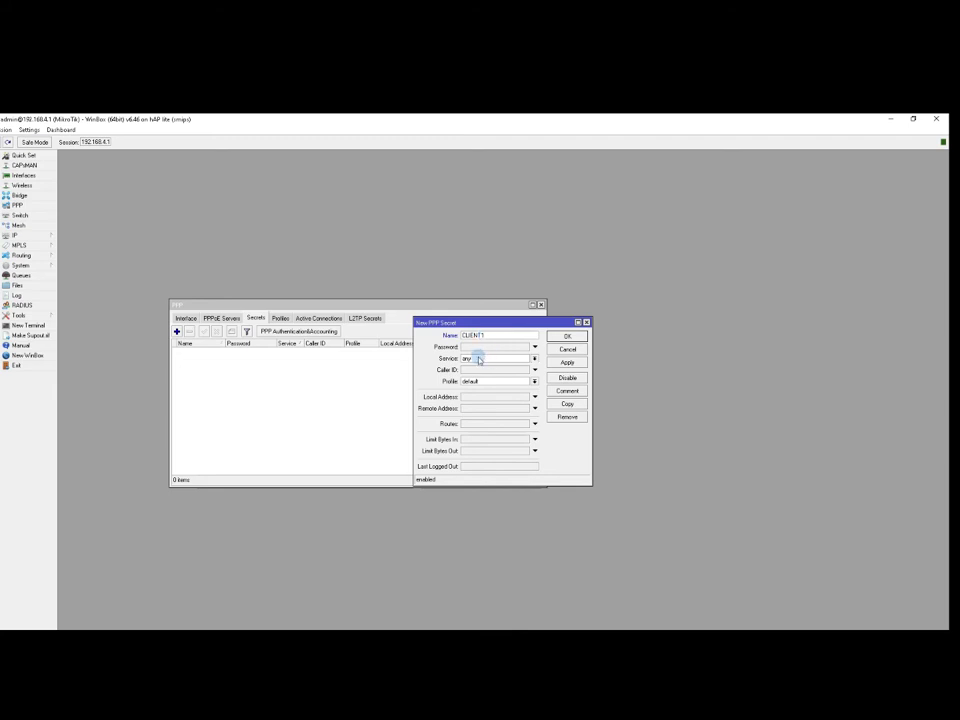
{"action": "left_click", "coordinate": [479, 358]}
{"action": "left_click", "coordinate": [487, 395]}
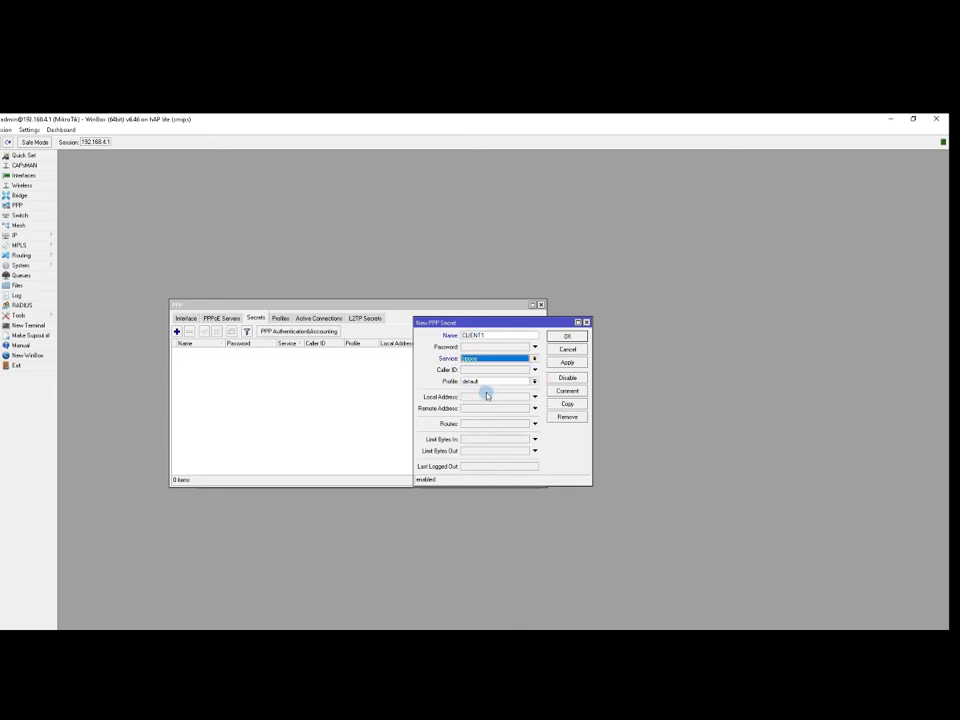
{"action": "left_click", "coordinate": [497, 347]}
Give CLIENT1 the 2Mbps profile and local address 10.0.0.1 with no remote address, and save.
{"action": "left_click", "coordinate": [501, 382]}
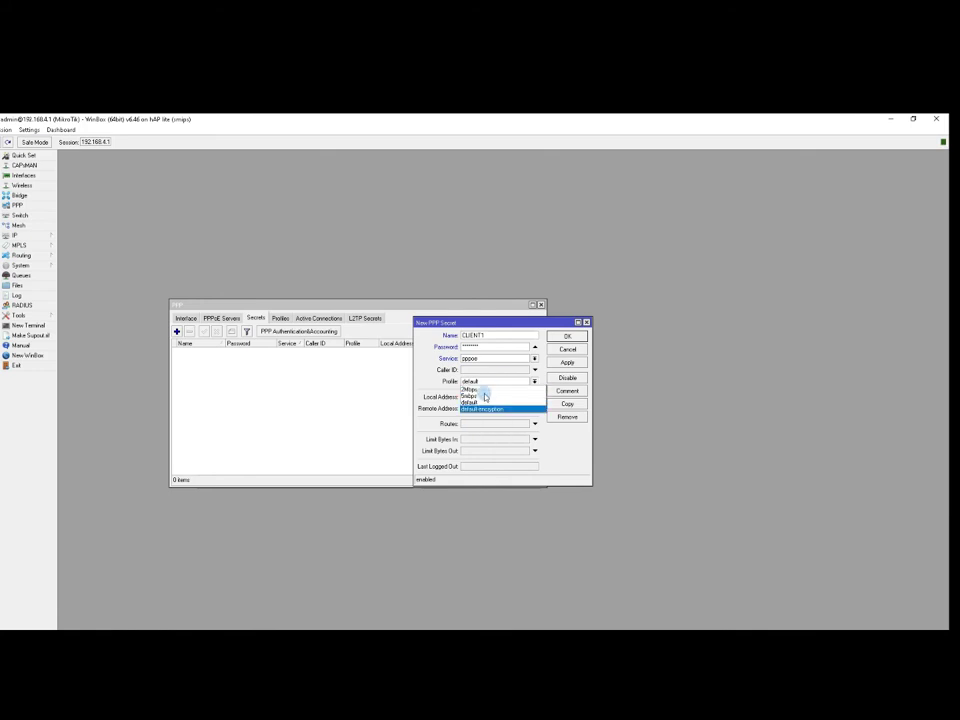
{"action": "left_click", "coordinate": [480, 383]}
{"action": "left_click", "coordinate": [480, 383]}
{"action": "left_click", "coordinate": [480, 391]}
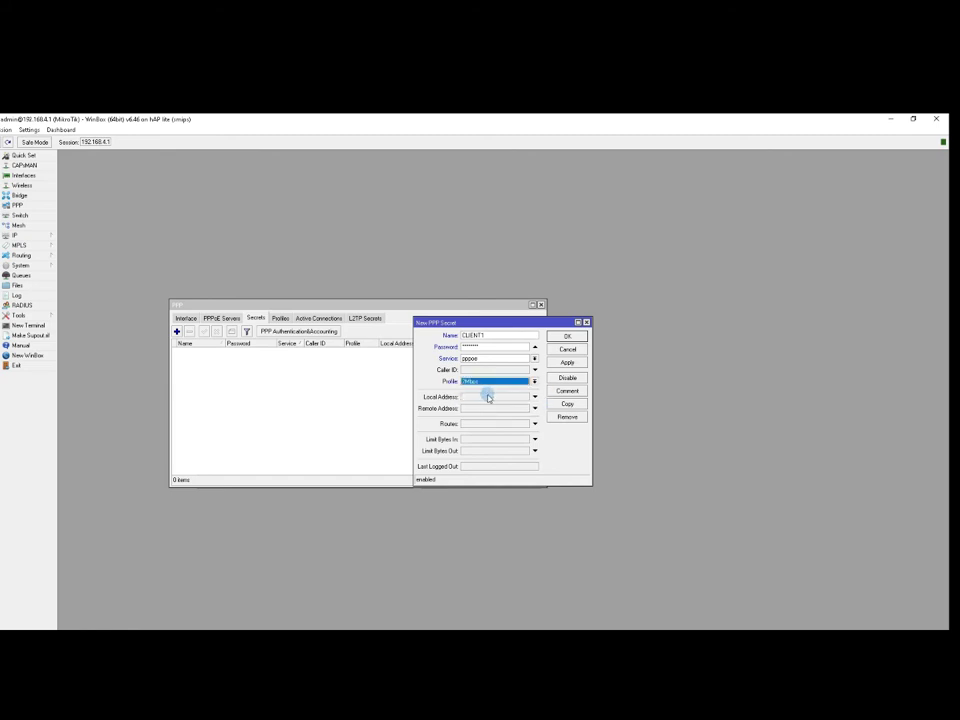
{"action": "left_click", "coordinate": [535, 410]}
{"action": "left_click", "coordinate": [535, 408]}
{"action": "left_click", "coordinate": [489, 396]}
{"action": "left_click", "coordinate": [566, 363]}
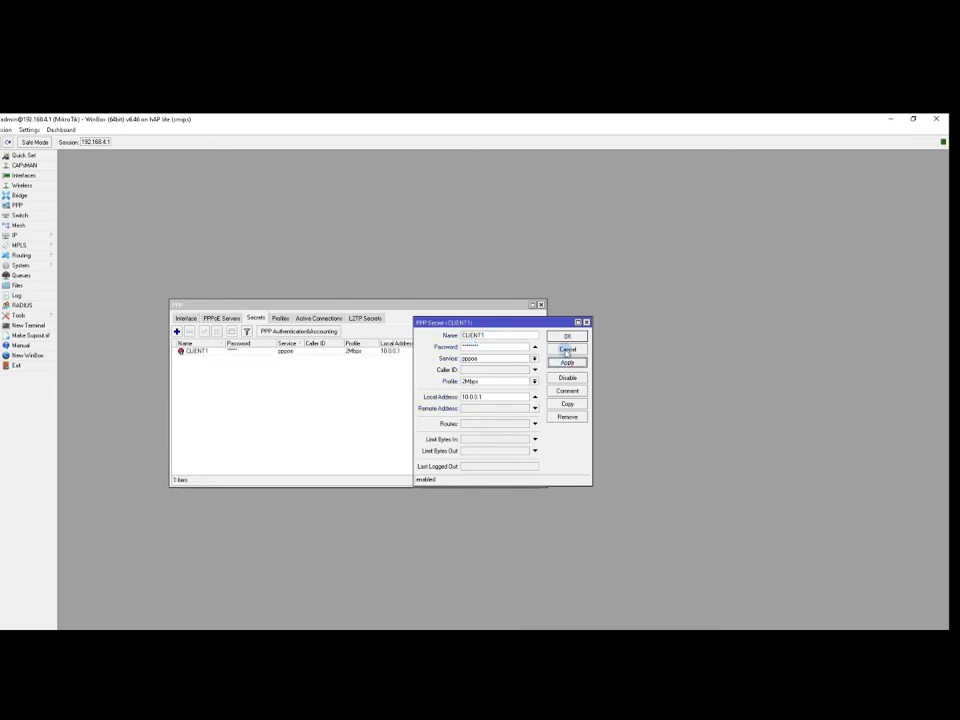
{"action": "left_click", "coordinate": [568, 404]}
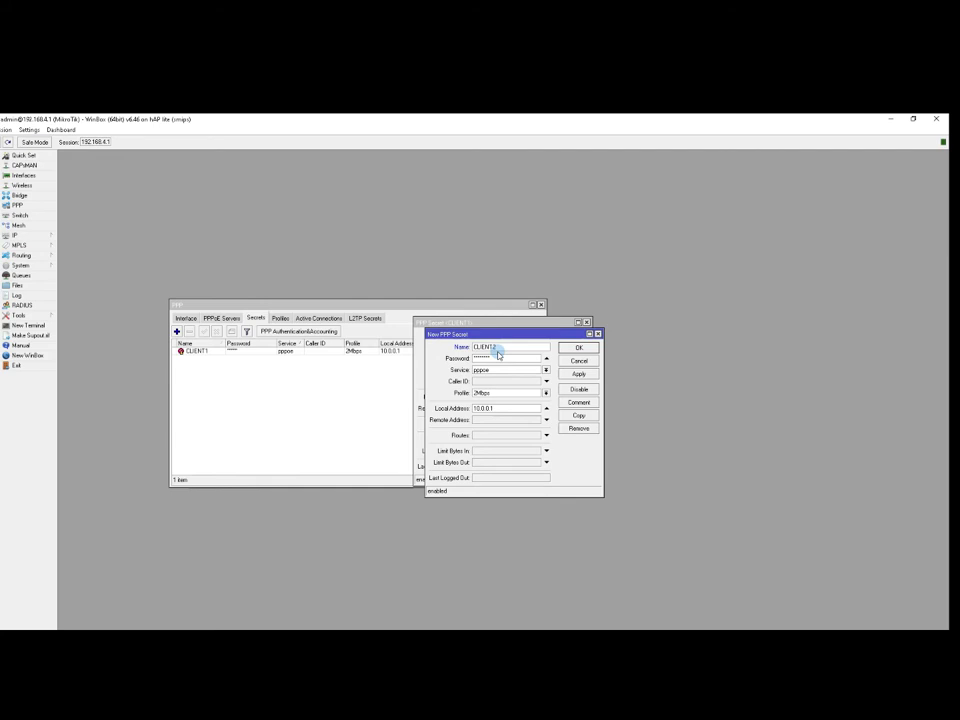
Save the copied secret as CLIENT2 on the 5Mbps profile and close both secret dialogs.
{"action": "left_click", "coordinate": [543, 393]}
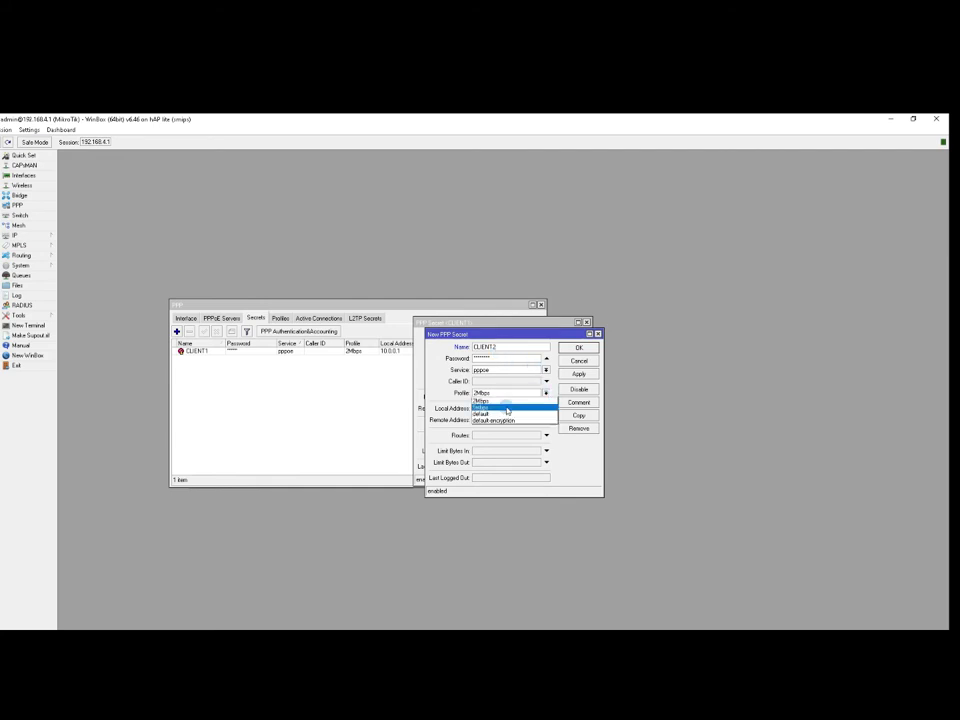
{"action": "left_click", "coordinate": [507, 408]}
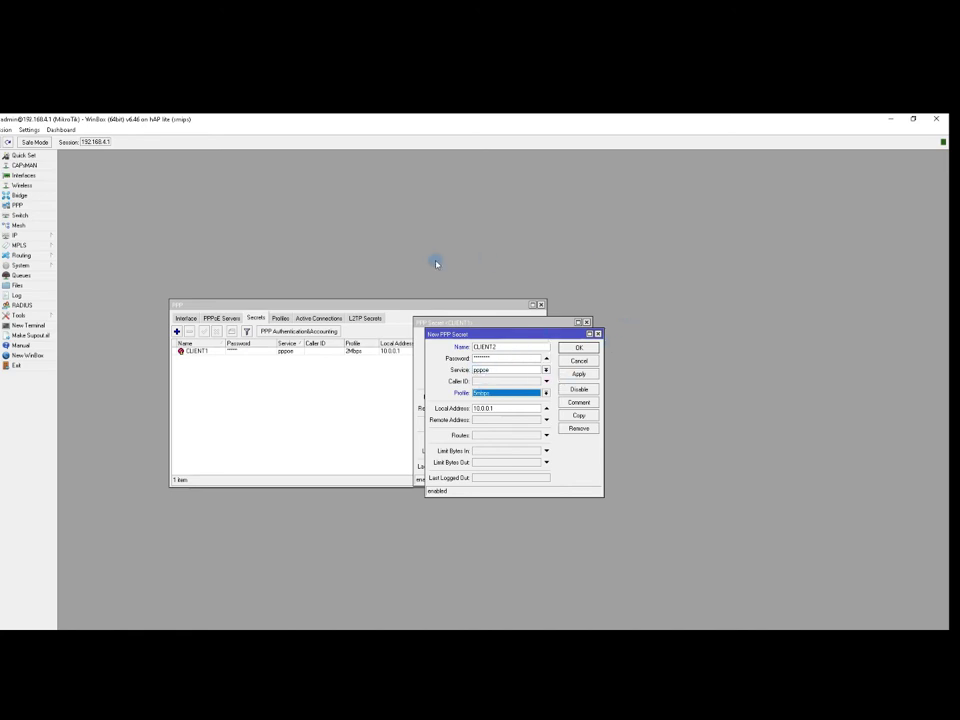
{"action": "left_click", "coordinate": [579, 373]}
{"action": "left_click", "coordinate": [578, 347]}
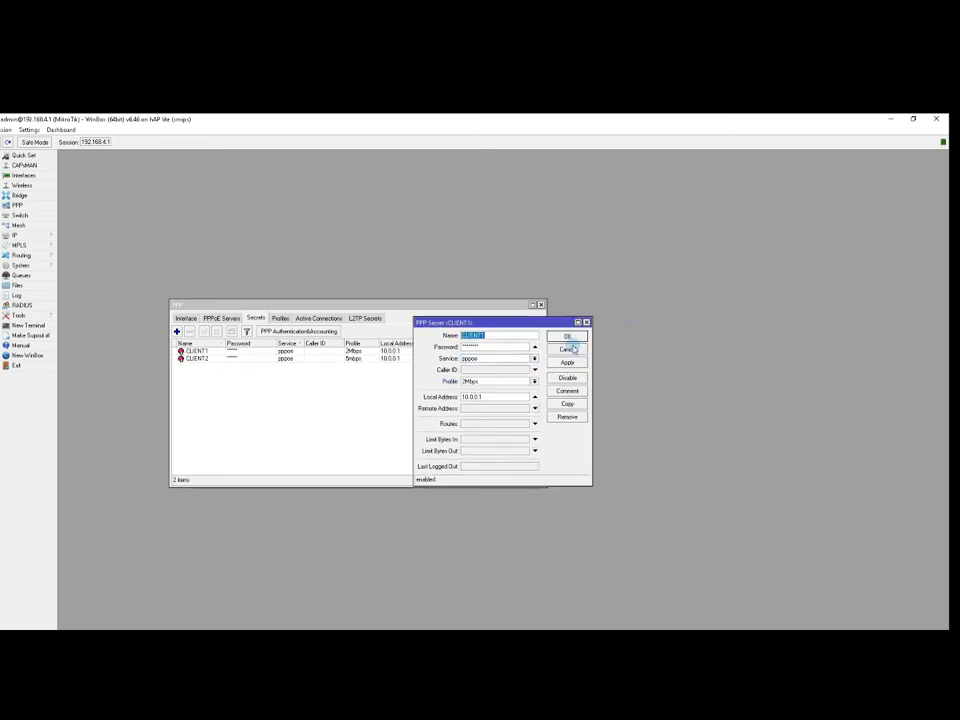
{"action": "left_click", "coordinate": [572, 349]}
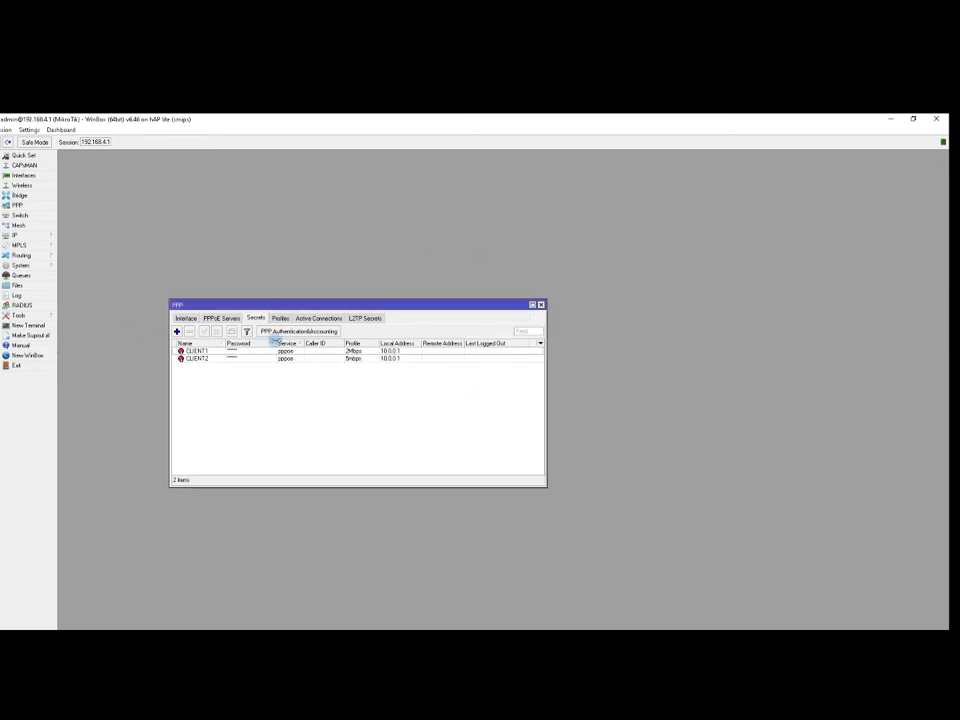
{"action": "left_click", "coordinate": [288, 358]}
Compare the CLIENT1 and CLIENT2 entries in the Secrets list.
{"action": "left_click", "coordinate": [288, 351]}
{"action": "left_click", "coordinate": [291, 359]}
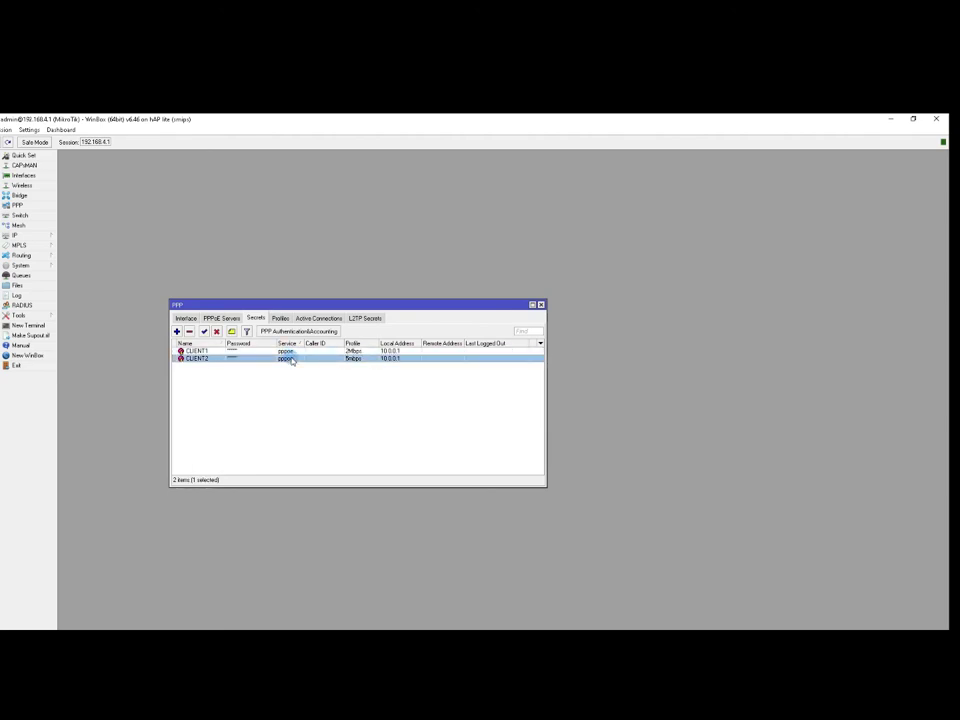
{"action": "left_click", "coordinate": [288, 351]}
{"action": "left_click", "coordinate": [290, 358]}
Check the PPPoE Servers, Active Connections and Interface tabs for connected clients, then close PPP.
{"action": "left_click", "coordinate": [223, 318]}
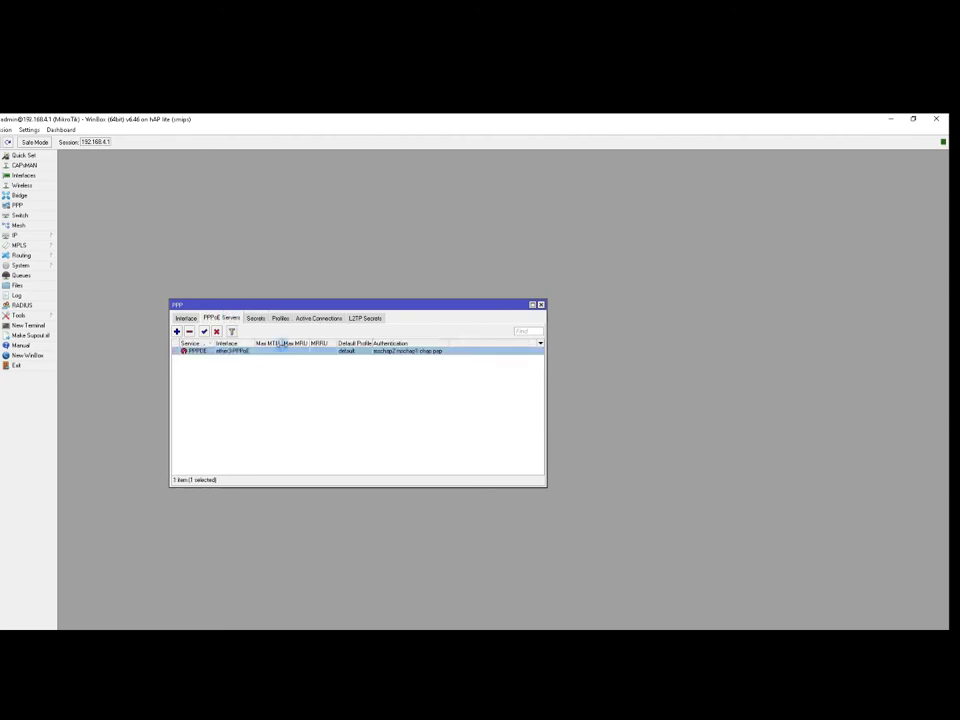
{"action": "left_click", "coordinate": [331, 319]}
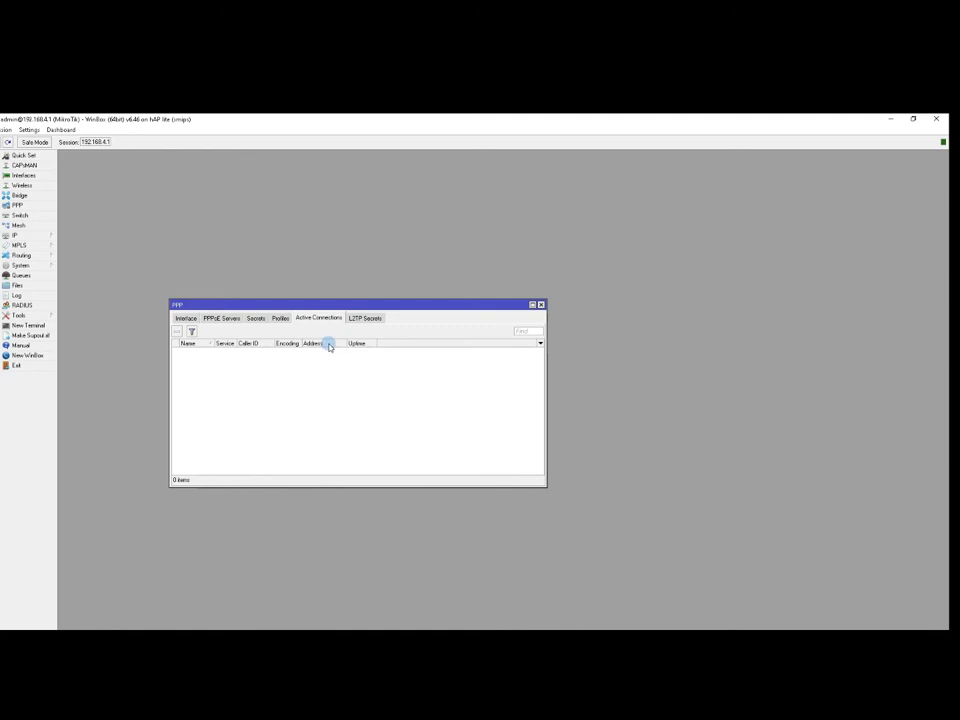
{"action": "left_click", "coordinate": [187, 318]}
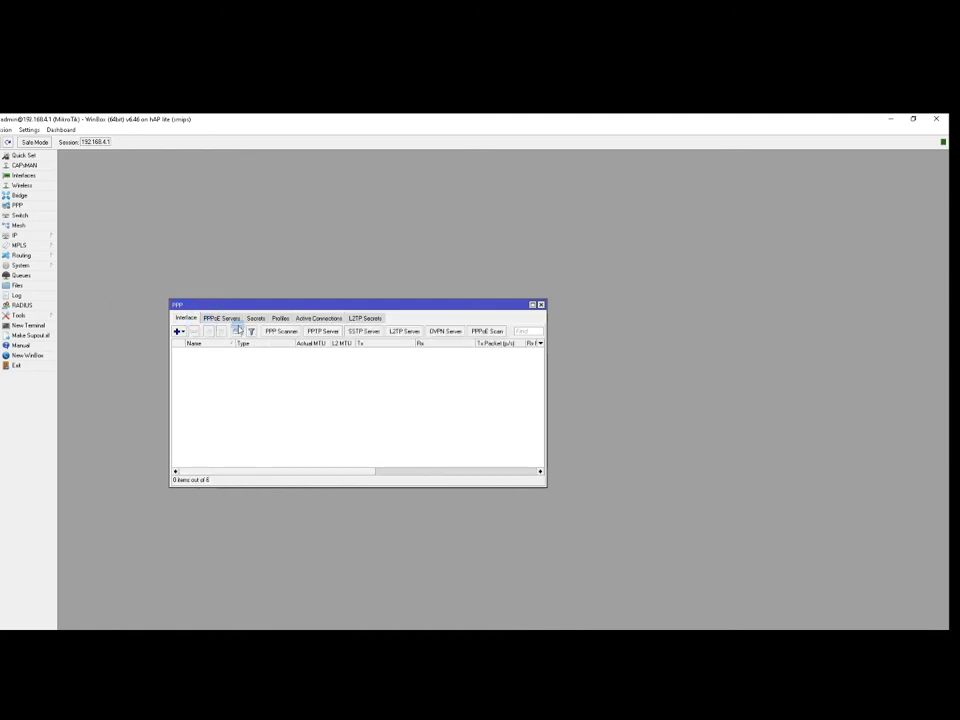
{"action": "left_click", "coordinate": [325, 318]}
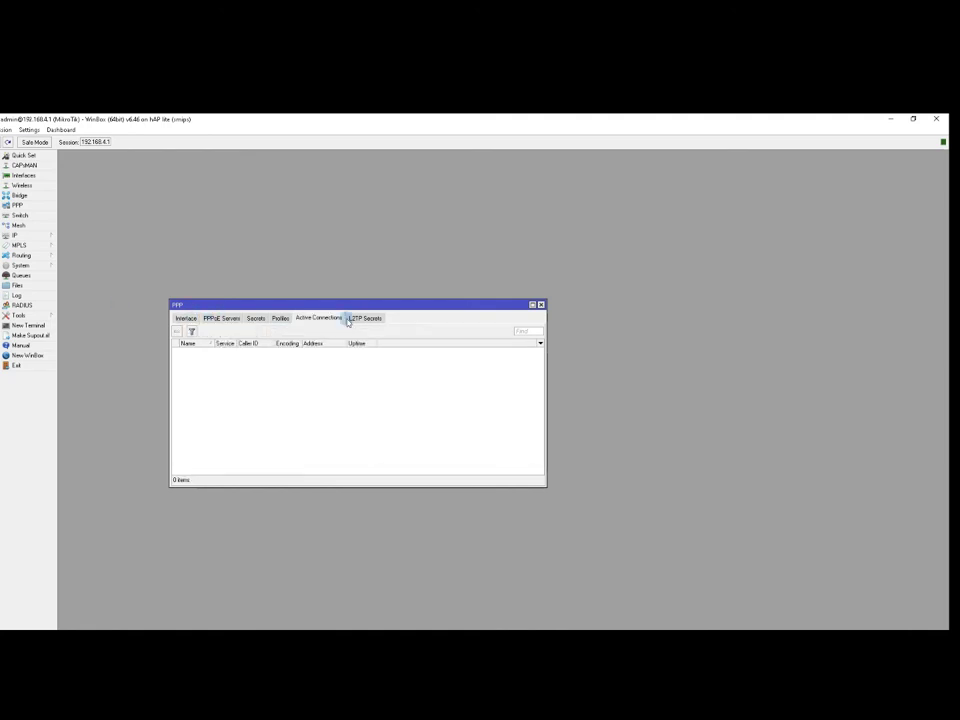
{"action": "left_click", "coordinate": [541, 305]}
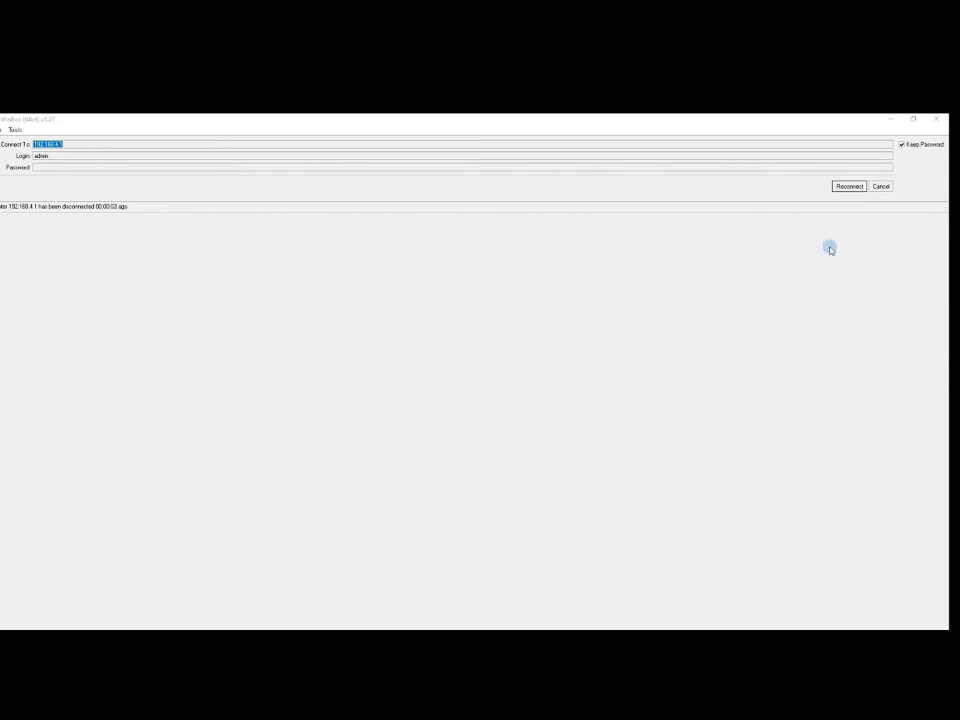
In the Tenda page's Internet Settings, choose PPPoE as the connection type.
{"action": "mouse_move", "coordinate": [209, 650]}
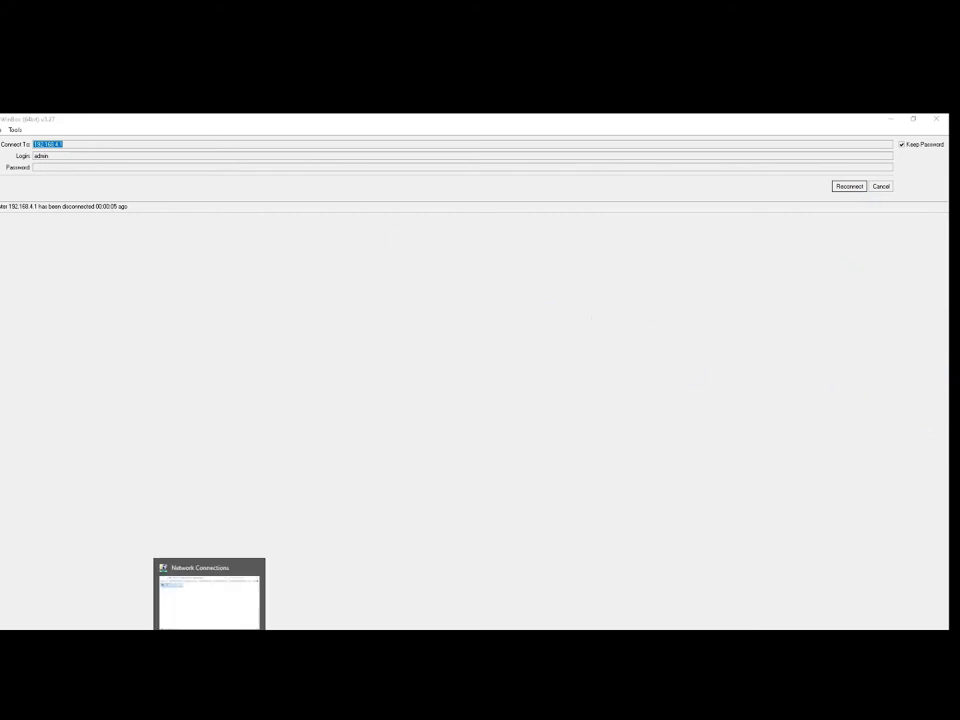
{"action": "left_click", "coordinate": [340, 615]}
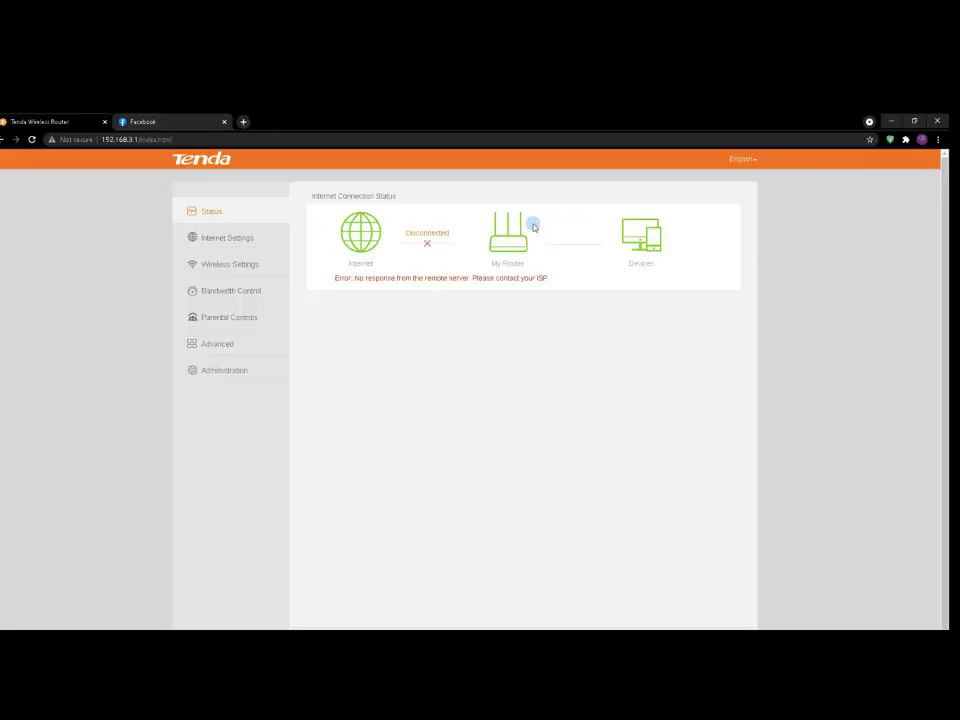
{"action": "left_click", "coordinate": [33, 141]}
{"action": "left_click", "coordinate": [232, 241]}
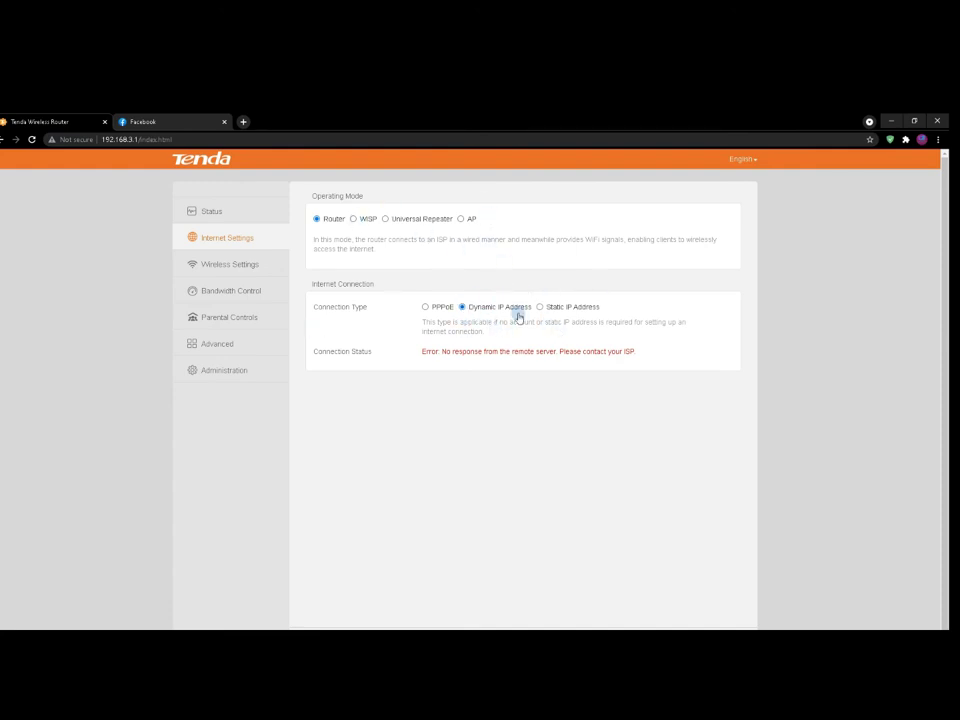
{"action": "left_click", "coordinate": [424, 307]}
{"action": "left_click", "coordinate": [424, 307]}
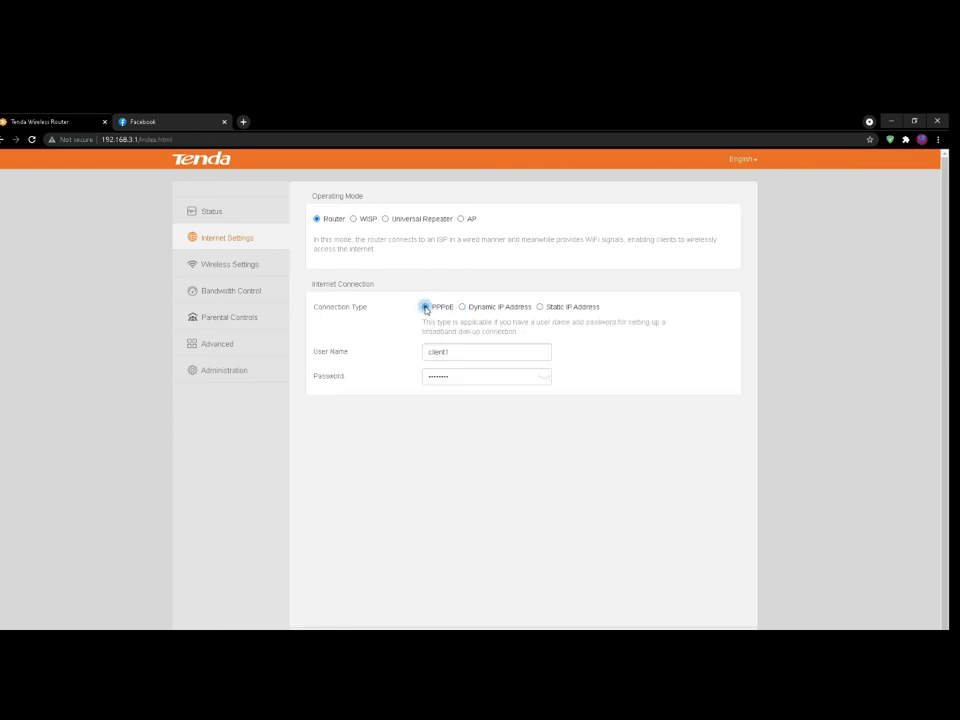
Enter the CLIENT1 user name and password, save, and confirm Connected with WAN IP 10.0.0.4.
{"action": "double_click", "coordinate": [463, 358]}
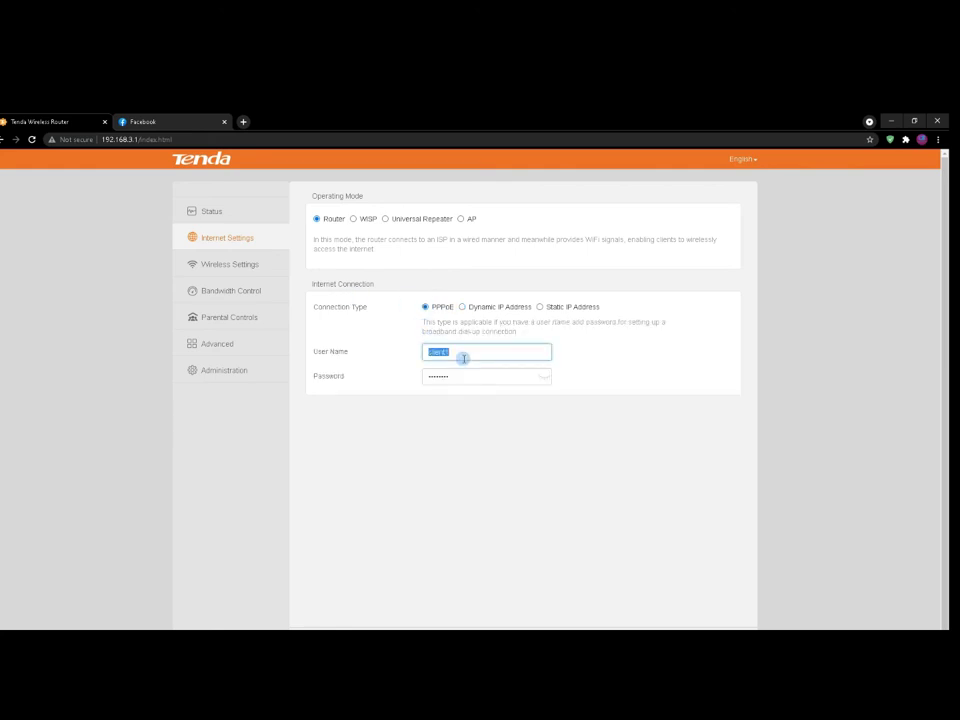
{"action": "type", "text": "cl"}
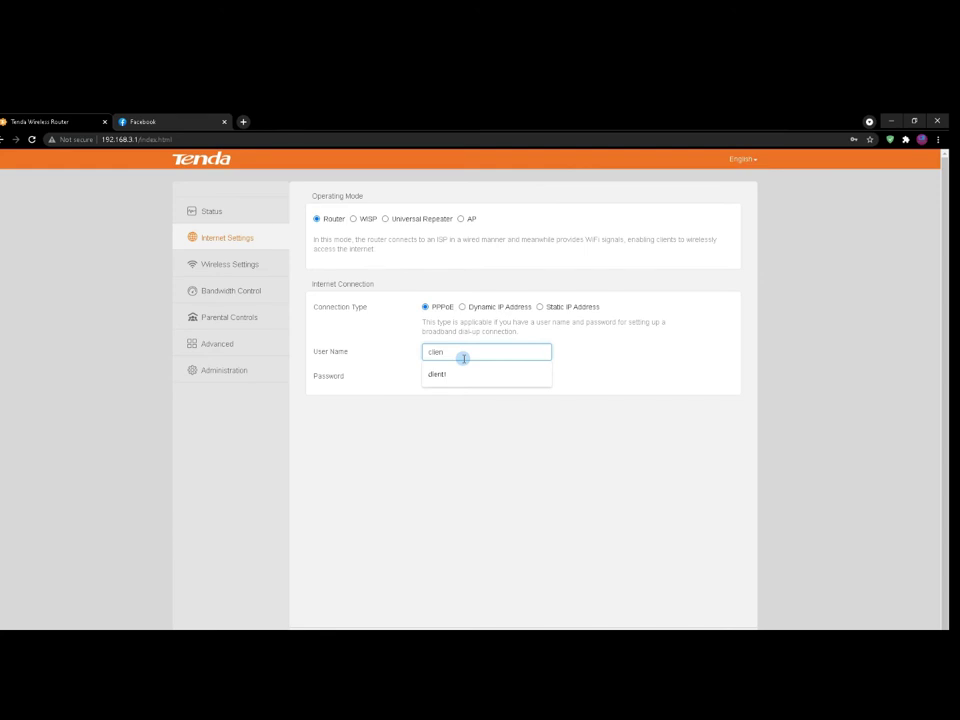
{"action": "key", "text": "BackSpace"}
{"action": "key", "text": "BackSpace"}
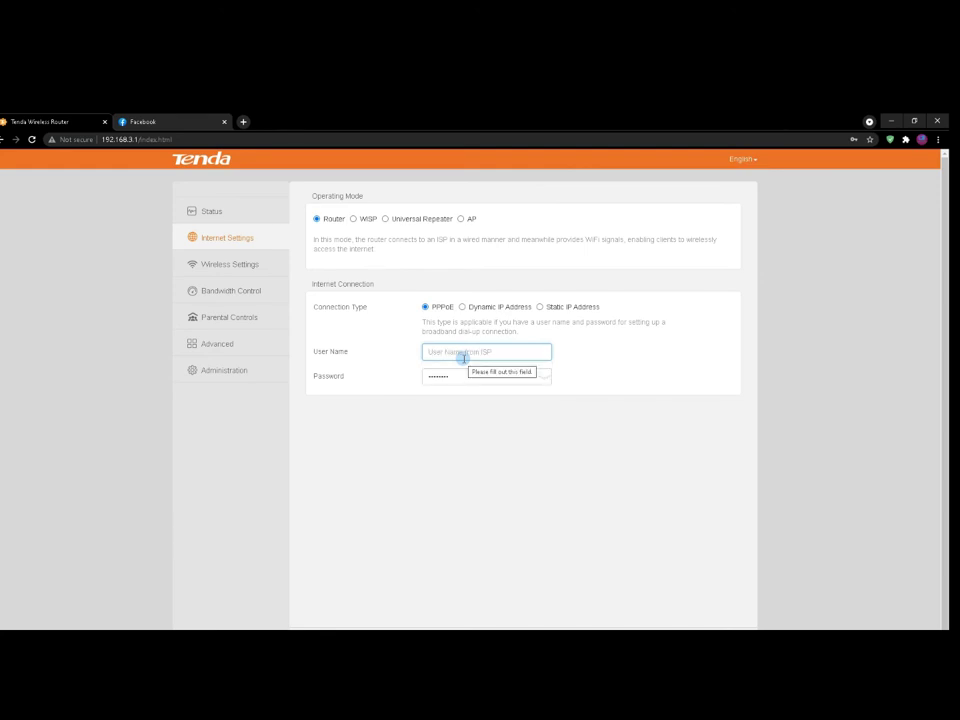
{"action": "type", "text": "CLIENT1"}
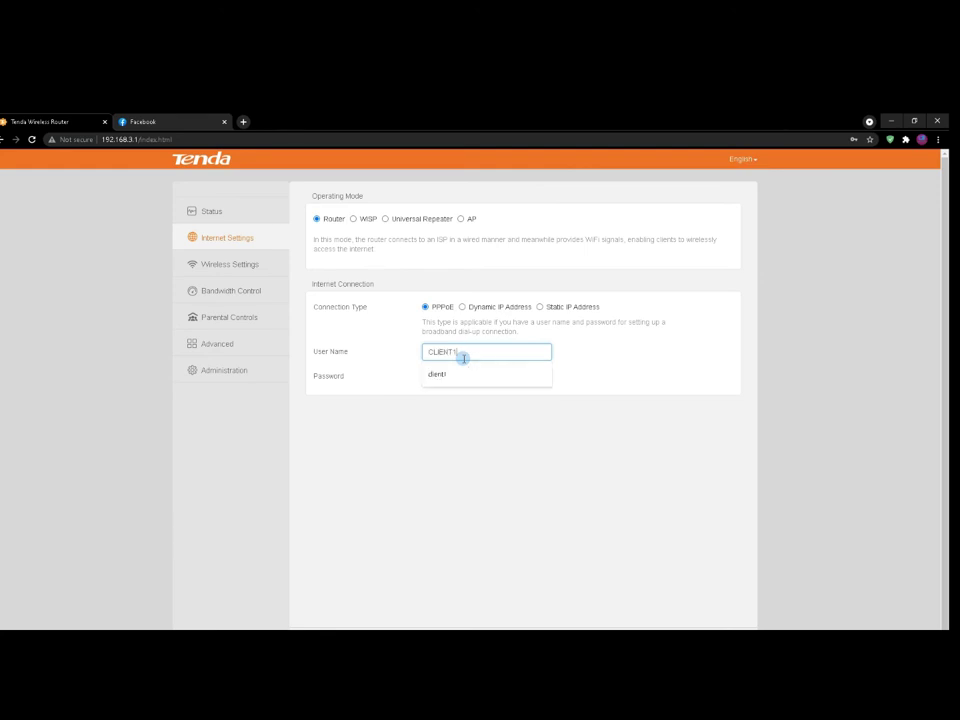
{"action": "key", "text": "Tab"}
{"action": "type", "text": "12345678"}
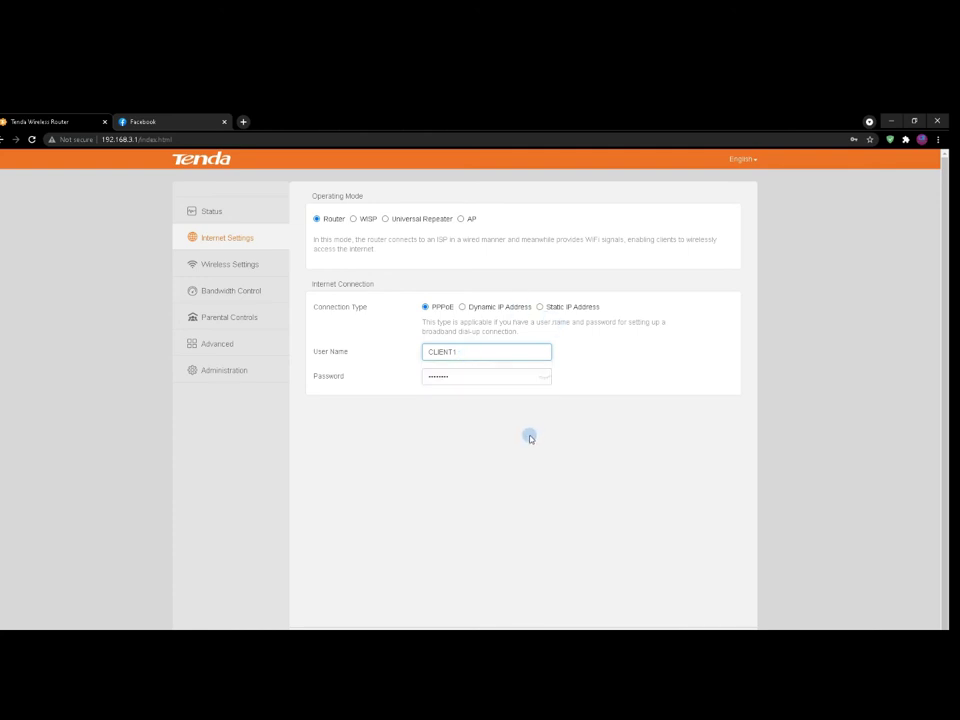
{"action": "left_click", "coordinate": [538, 380]}
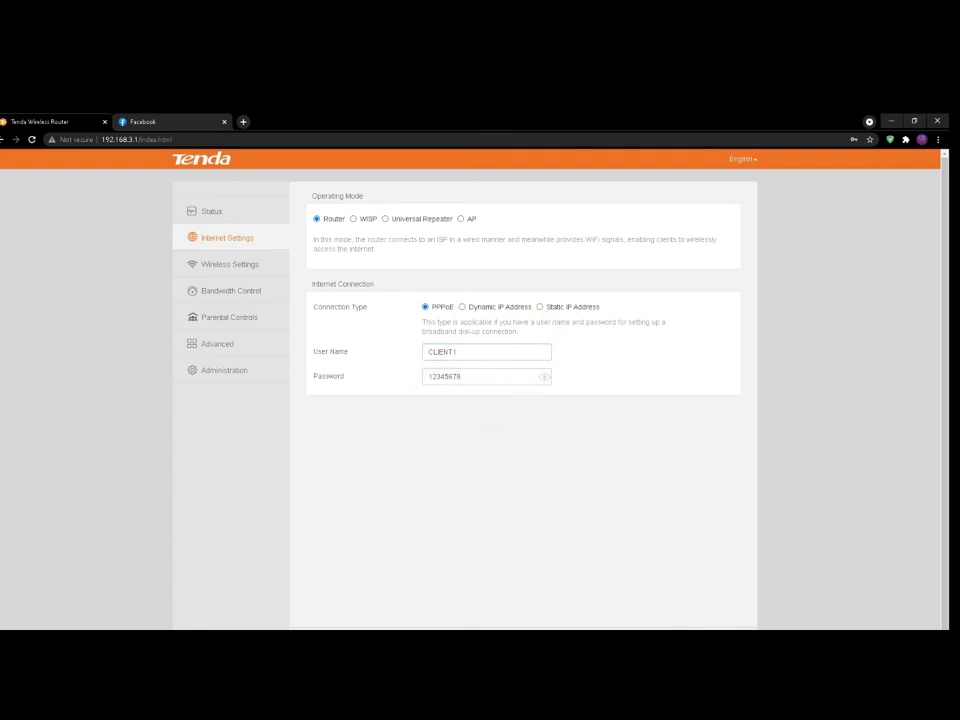
{"action": "key", "text": "Return"}
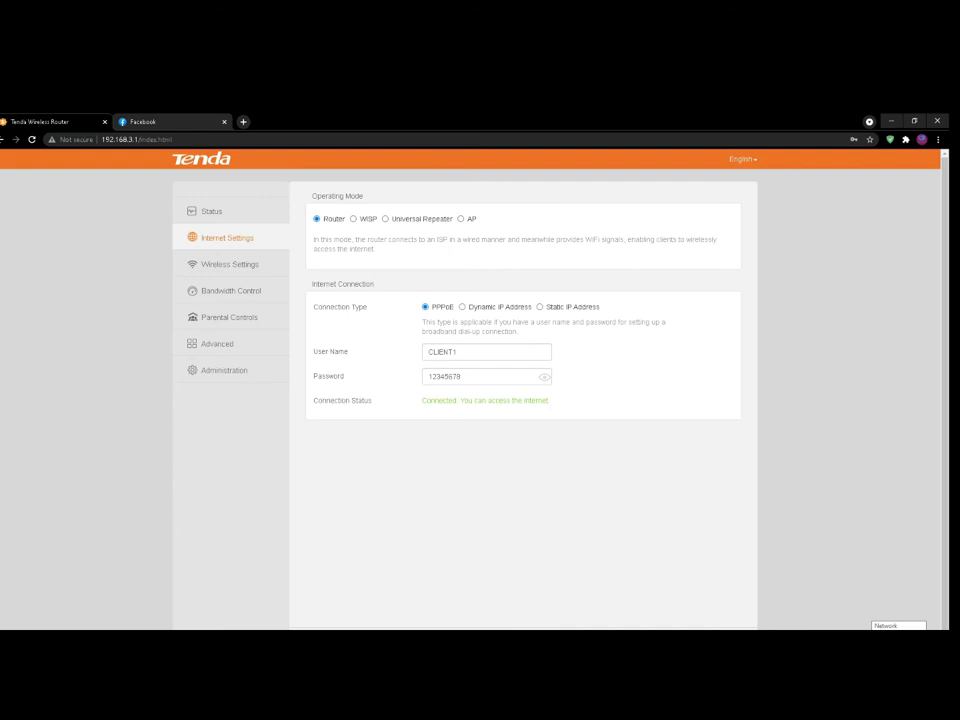
{"action": "left_click", "coordinate": [206, 214]}
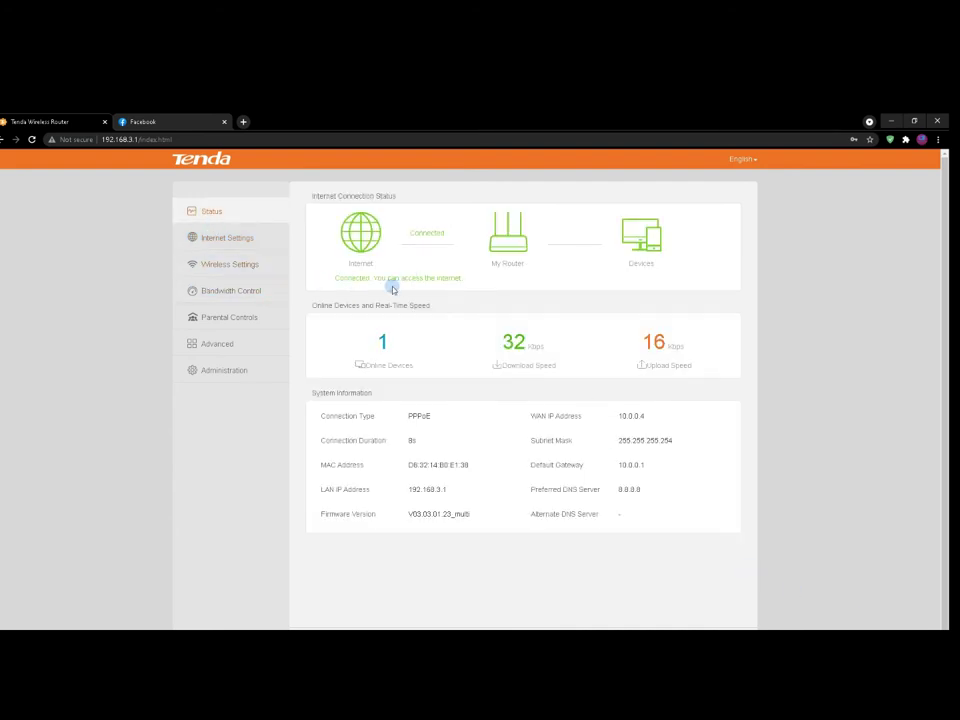
{"action": "left_click", "coordinate": [174, 121]}
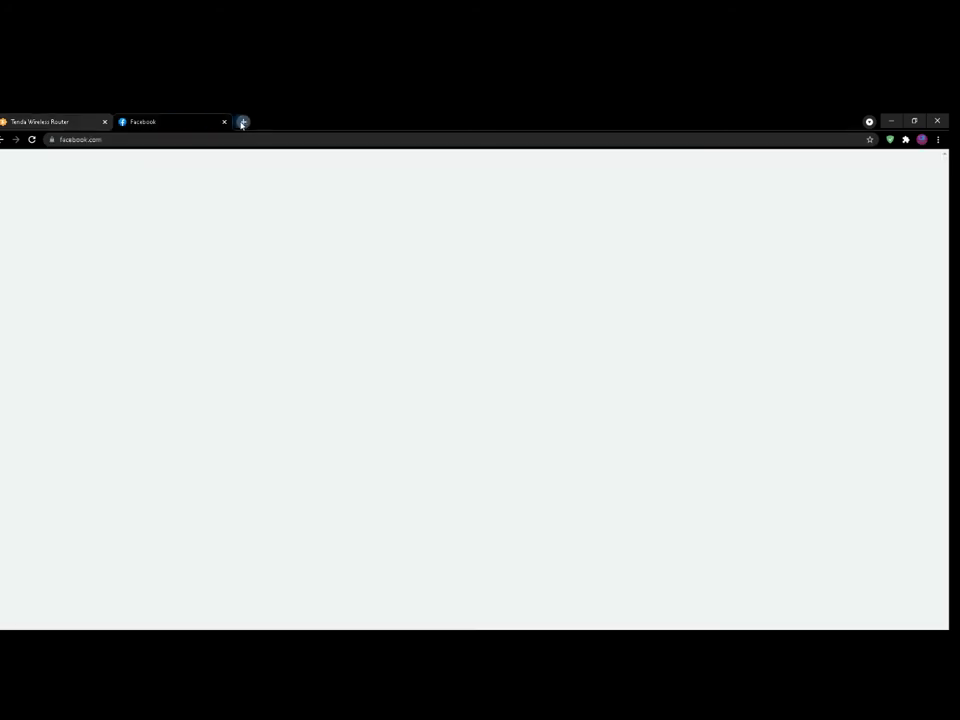
Replace the Facebook tab with youtube.com and play the Mix - Christian music video.
{"action": "left_click", "coordinate": [242, 121]}
{"action": "left_click", "coordinate": [224, 121]}
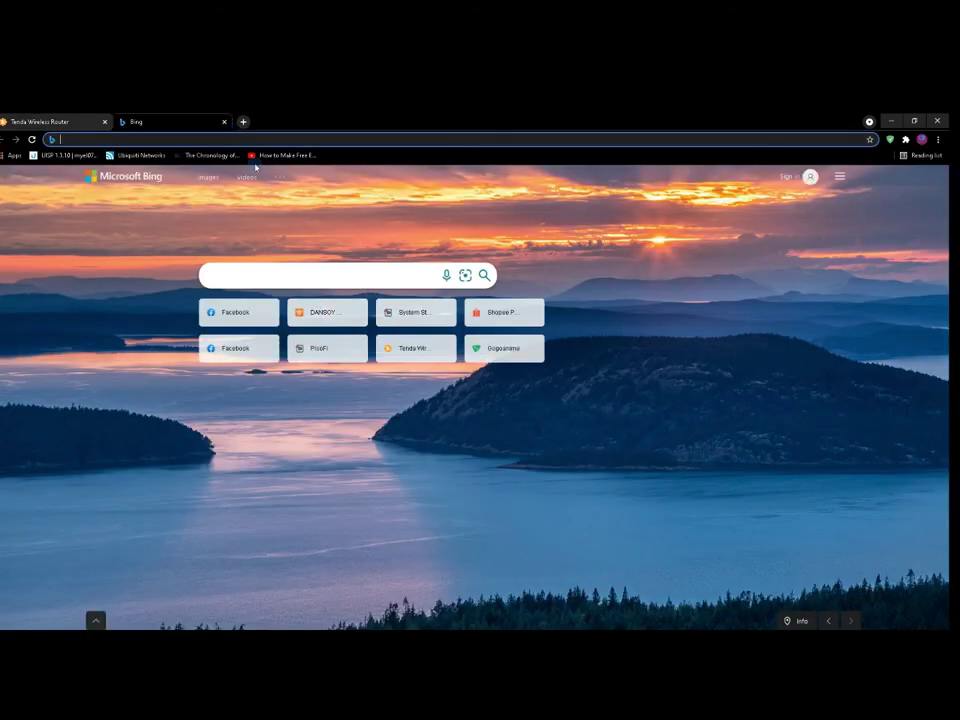
{"action": "type", "text": "Y"}
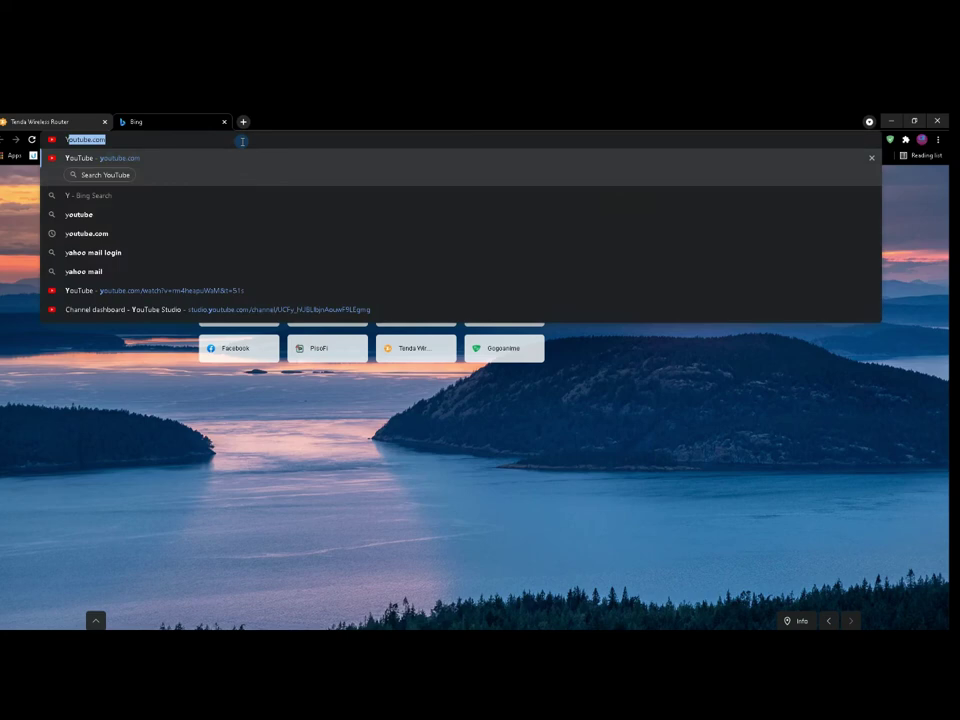
{"action": "key", "text": "Return"}
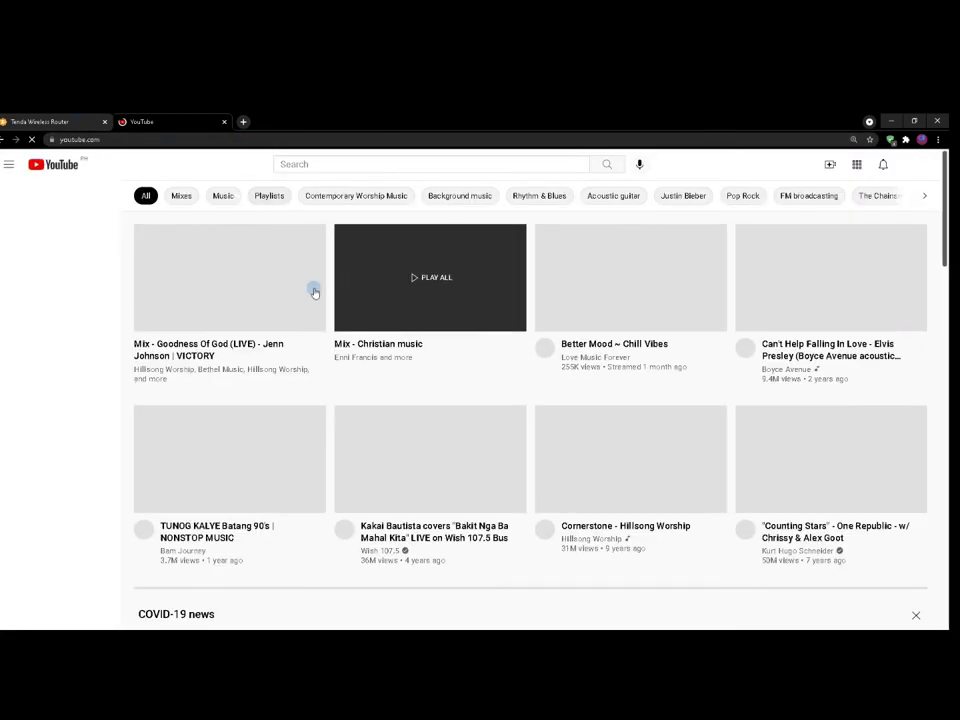
{"action": "left_click", "coordinate": [465, 278]}
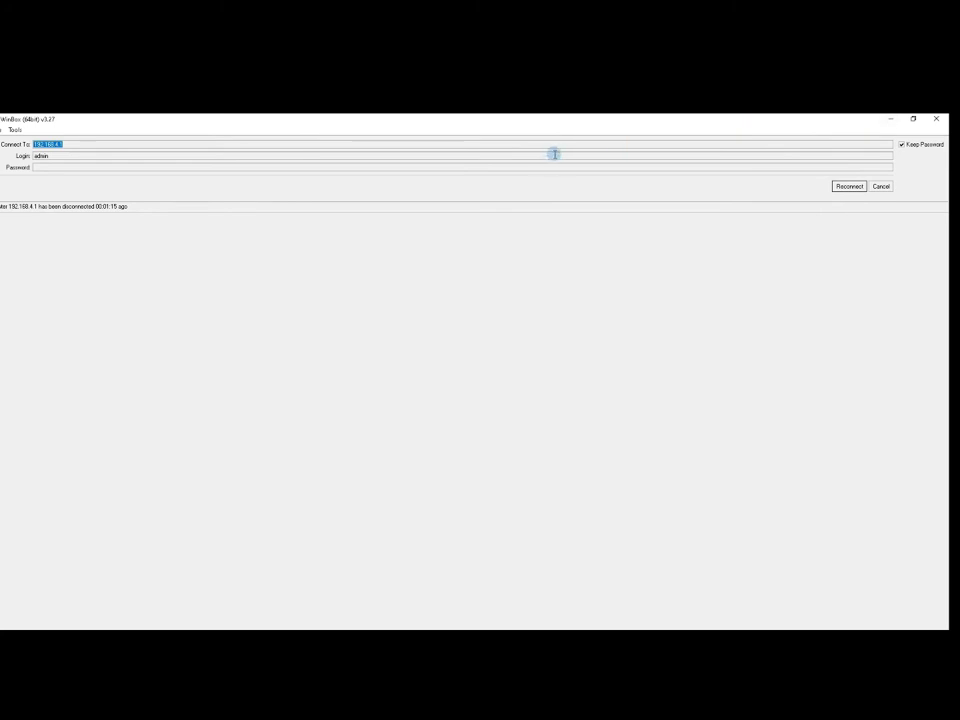
Reconnect to the router and inspect Simple Queues, including CLIENT1's dynamic 2M queue.
{"action": "left_click", "coordinate": [846, 186]}
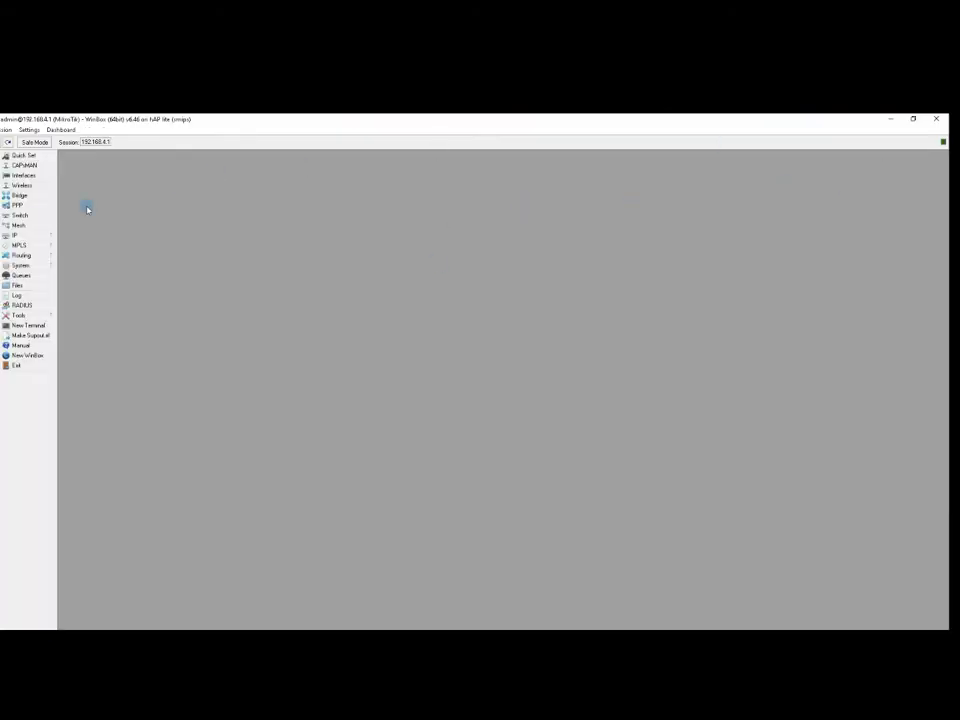
{"action": "left_click", "coordinate": [29, 275]}
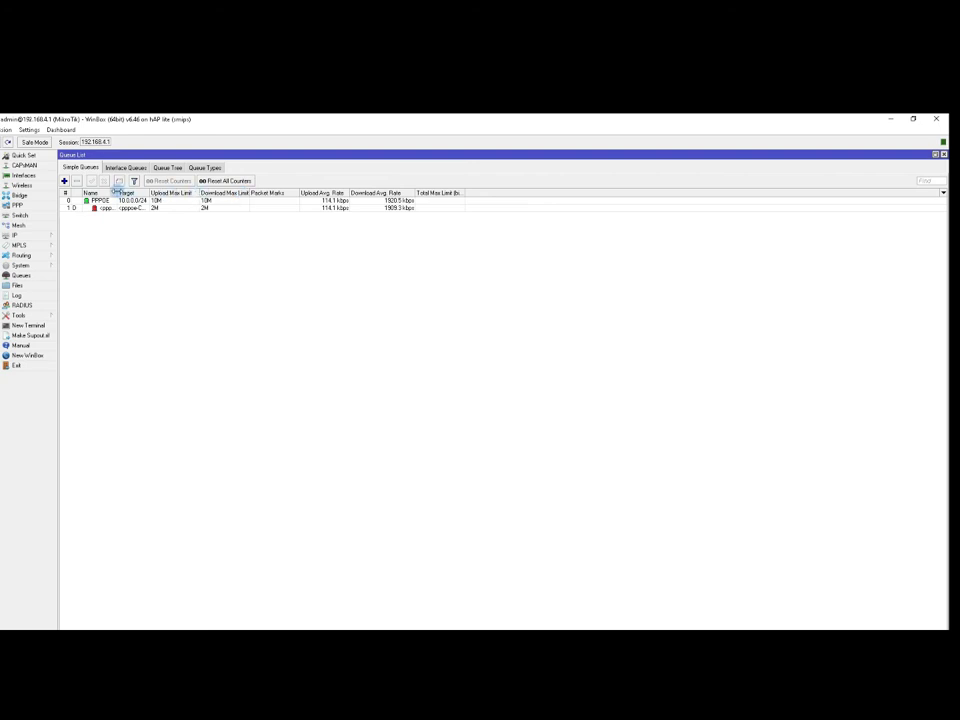
{"action": "left_click_drag", "start_coordinate": [116, 190], "coordinate": [162, 190]}
{"action": "left_click", "coordinate": [172, 201]}
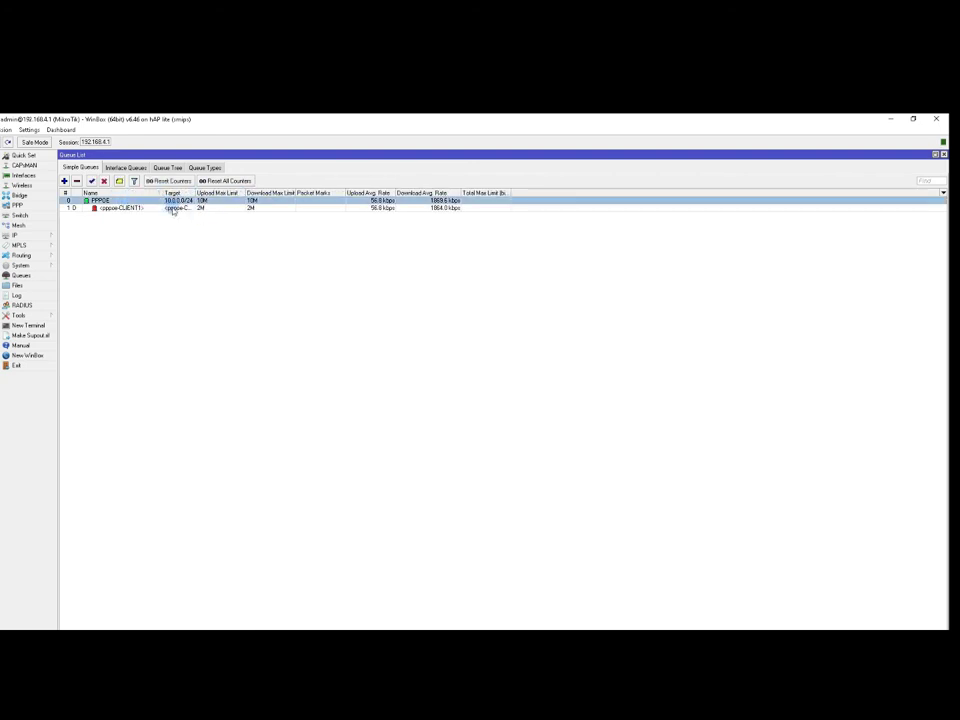
{"action": "left_click", "coordinate": [174, 208]}
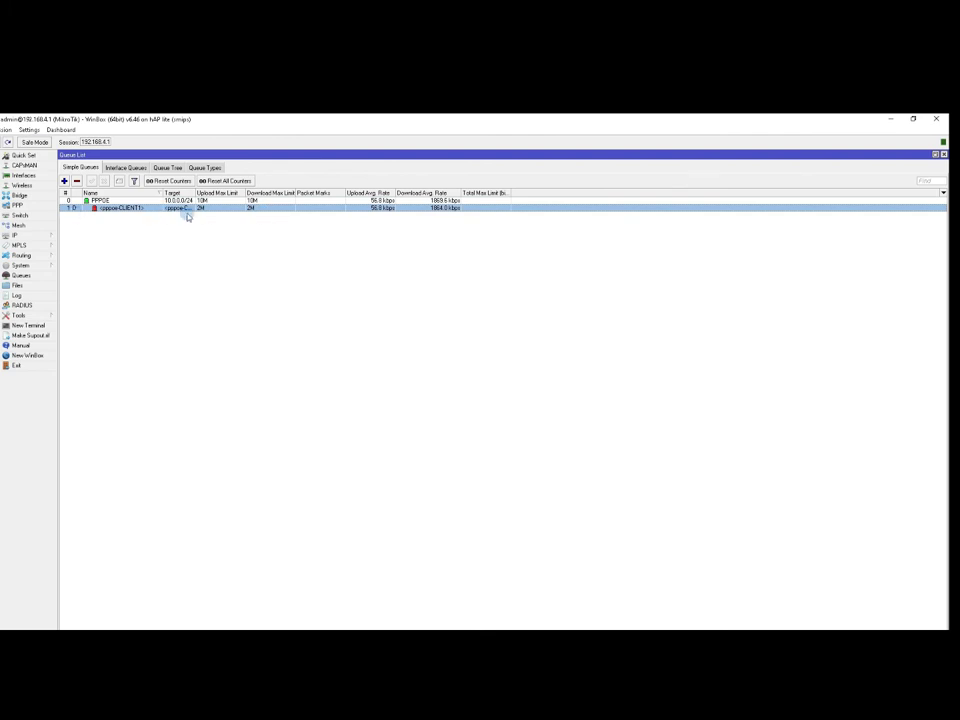
Show PPP Active Connections and select CLIENT1, active at 10.0.0.4.
{"action": "left_click", "coordinate": [33, 204]}
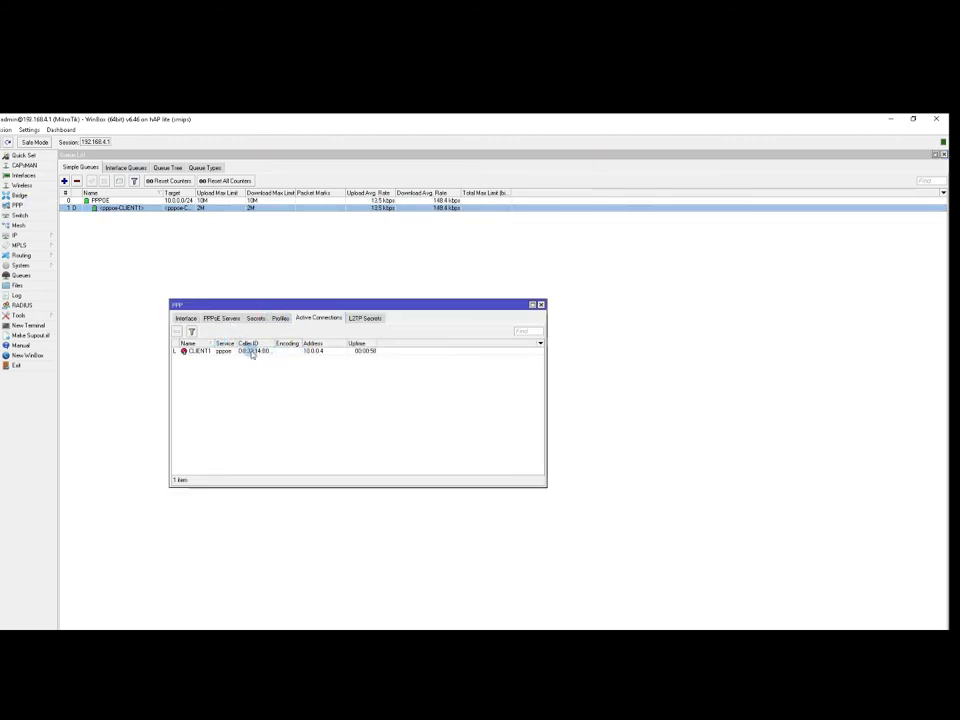
{"action": "left_click", "coordinate": [298, 352]}
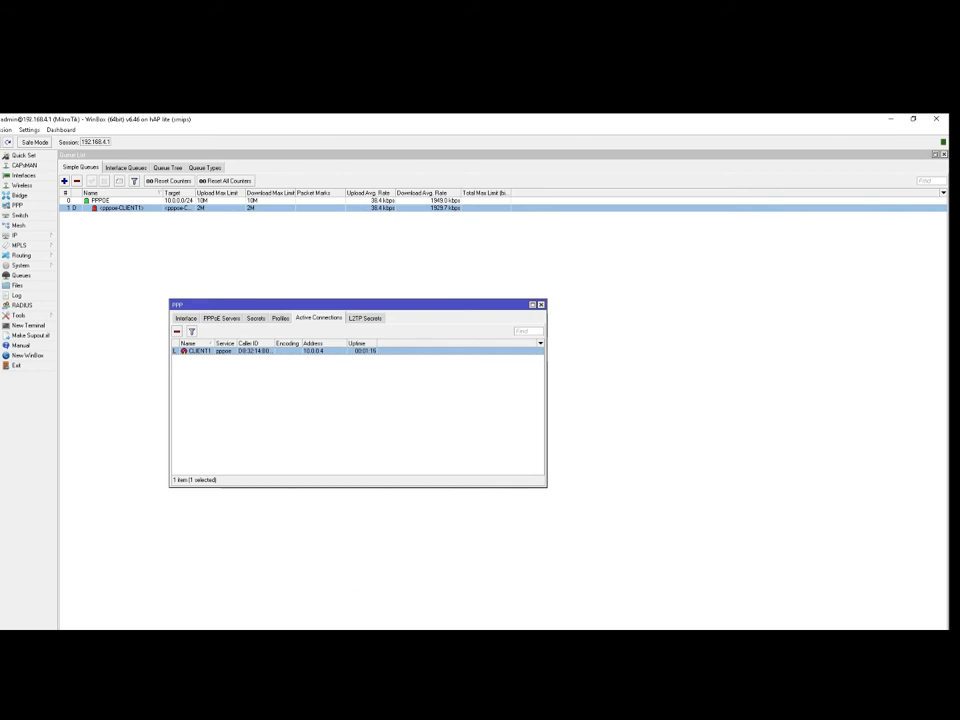
{"action": "mouse_move", "coordinate": [86, 636]}
Close the PPP window and log back in to 192.168.4.1 via Neighbors after the stalled retry.
{"action": "left_click", "coordinate": [541, 304]}
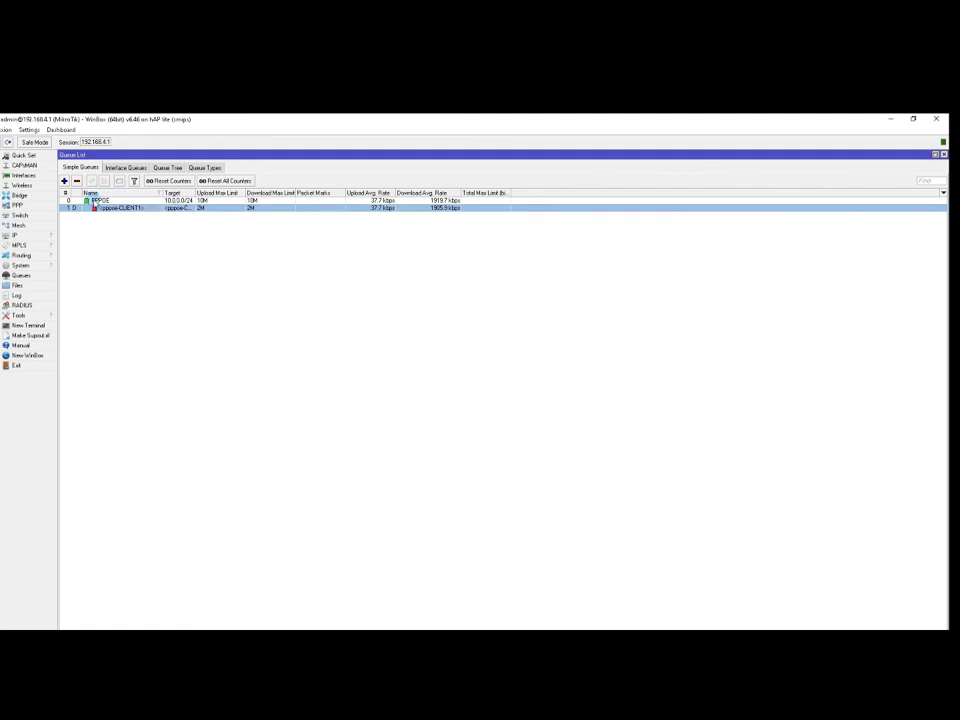
{"action": "left_click", "coordinate": [93, 200]}
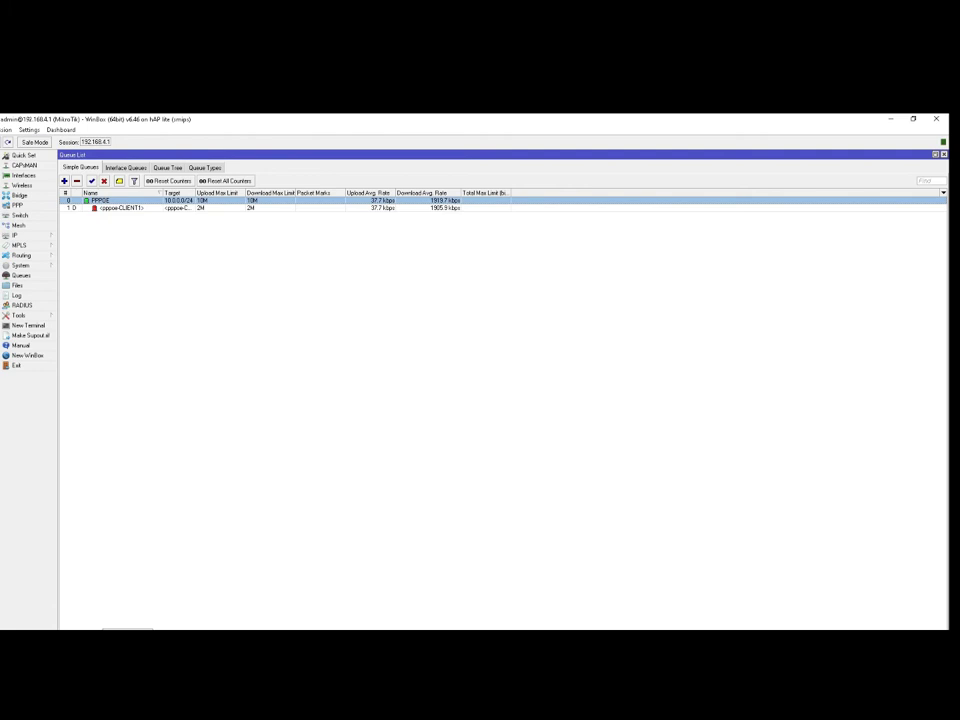
{"action": "left_click", "coordinate": [86, 594]}
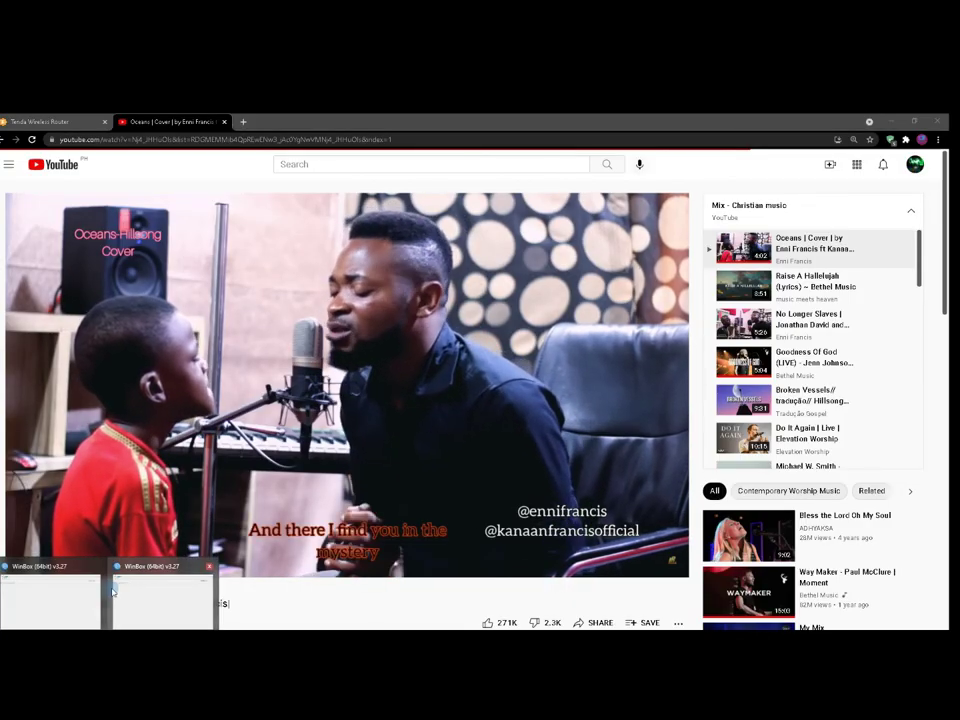
{"action": "left_click", "coordinate": [188, 593]}
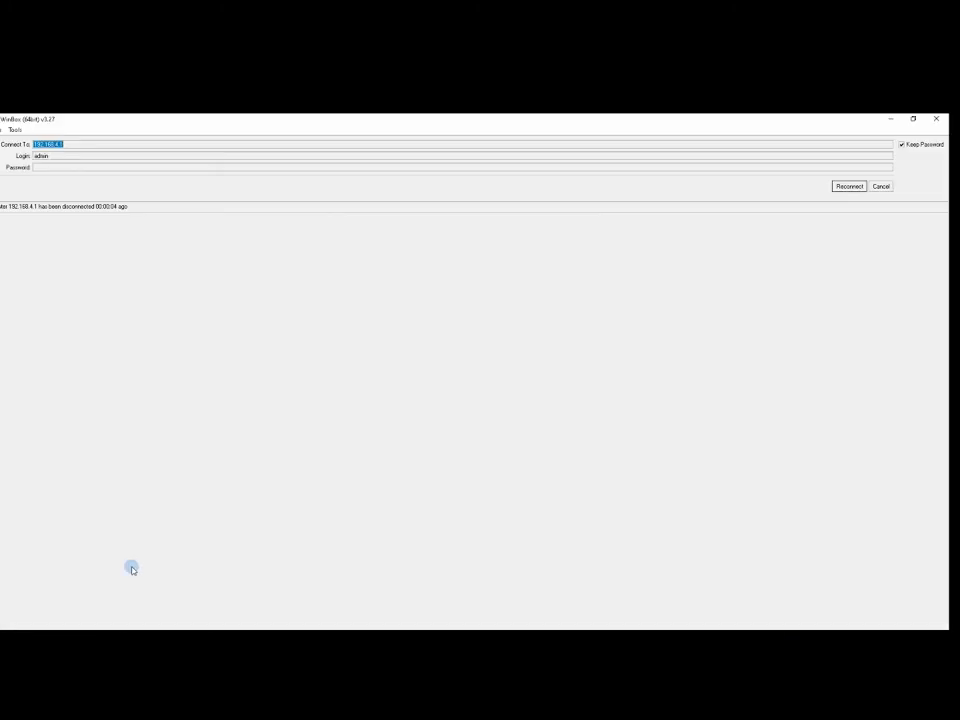
{"action": "left_click", "coordinate": [850, 187]}
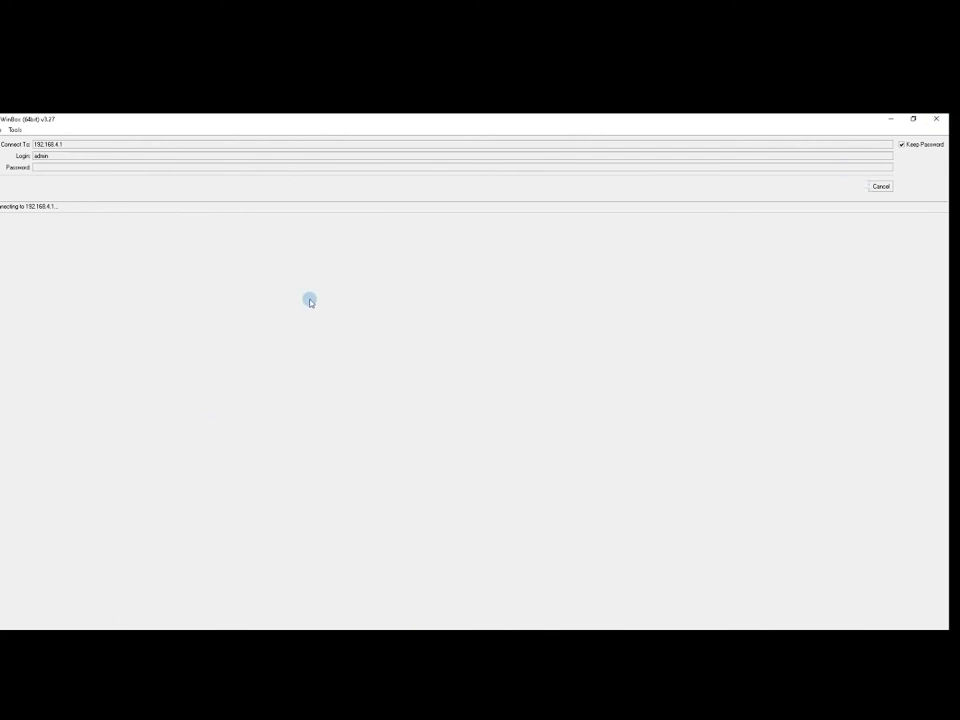
{"action": "left_click", "coordinate": [880, 187]}
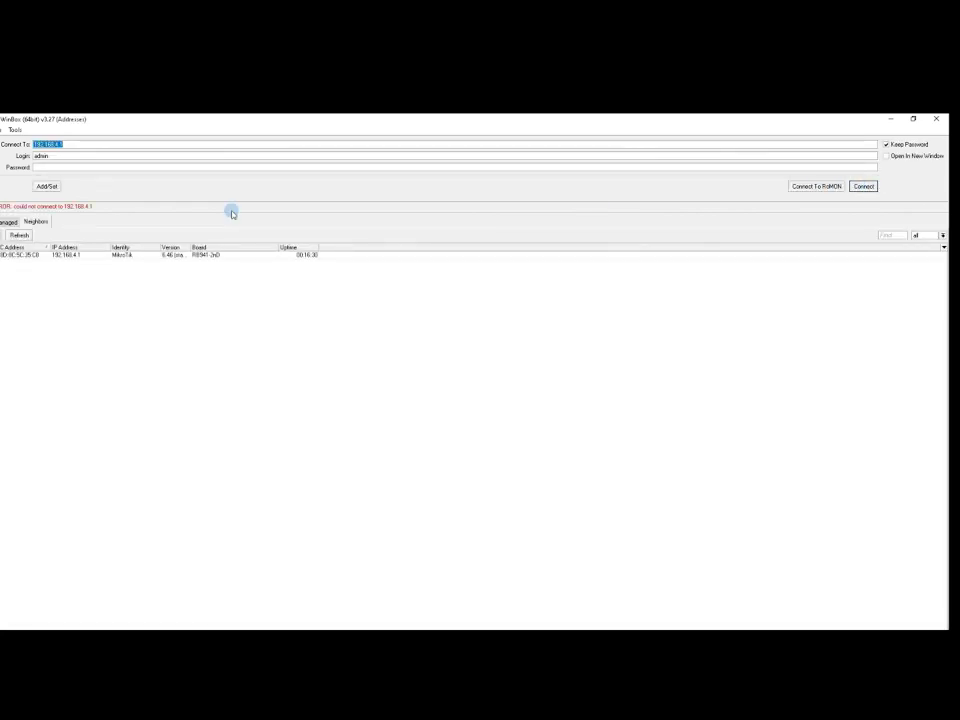
{"action": "left_click", "coordinate": [70, 255]}
{"action": "left_click", "coordinate": [862, 187]}
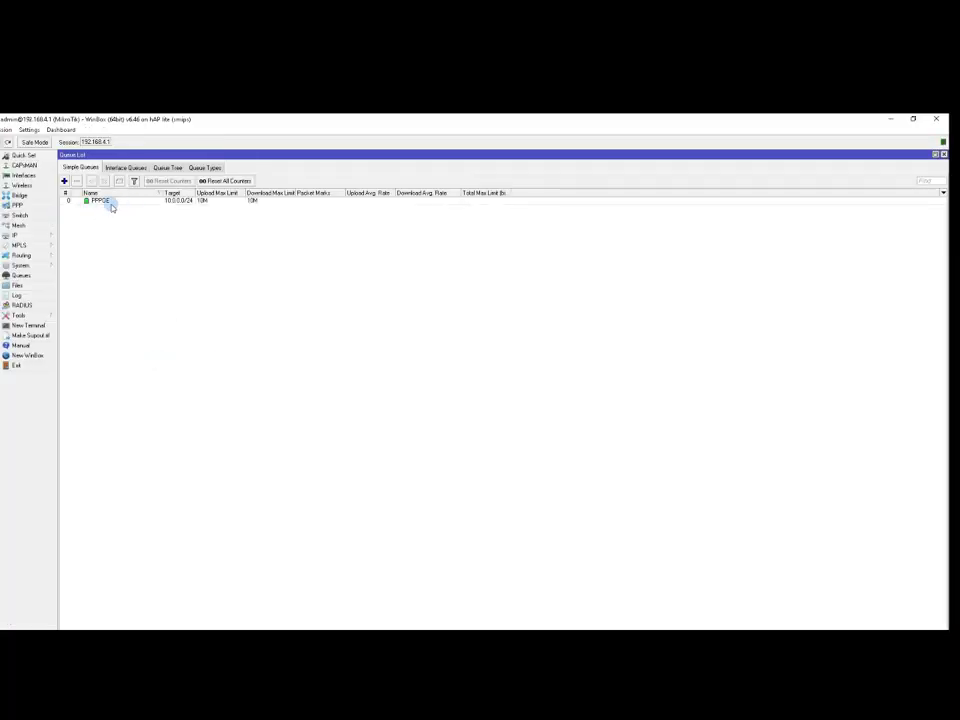
Show PPP Active Connections beside the queues and select CLIENT1, reconnected at 10.0.0.4.
{"action": "left_click", "coordinate": [108, 200]}
{"action": "left_click", "coordinate": [30, 206]}
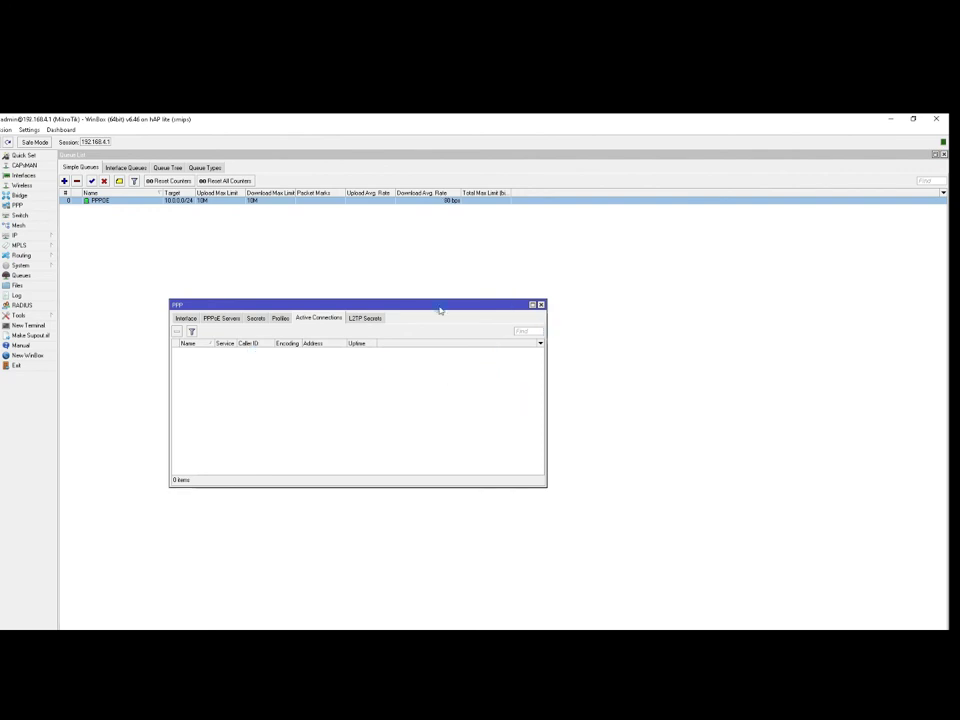
{"action": "left_click_drag", "start_coordinate": [439, 304], "coordinate": [535, 302]}
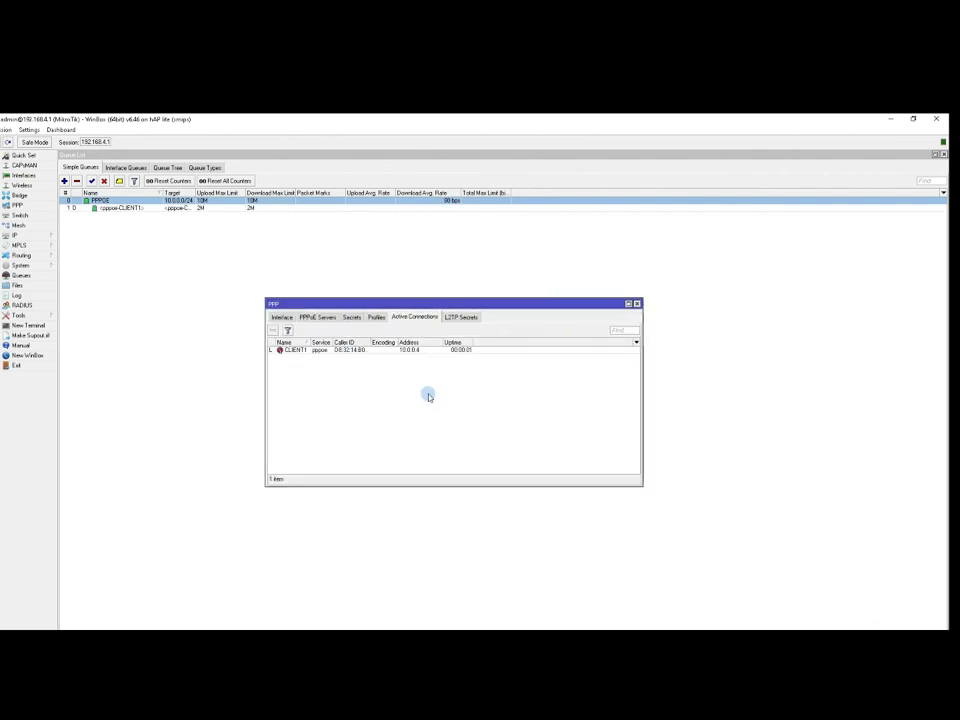
{"action": "left_click", "coordinate": [385, 351]}
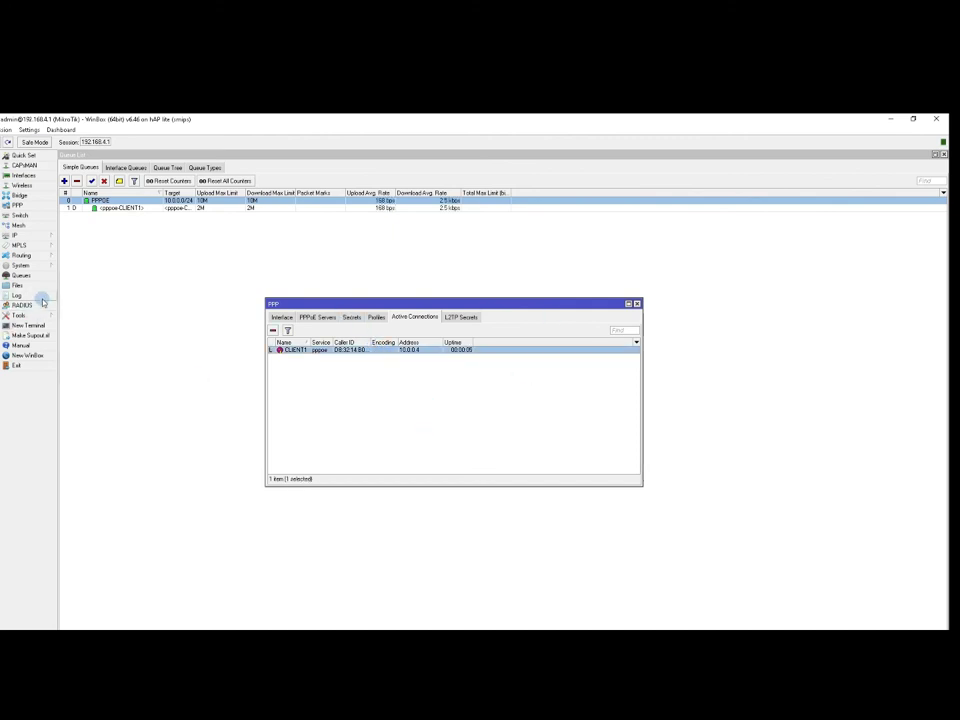
Compare the CLIENT1 and CLIENT2 queues, then check the speed test: 4.52 Mbps down, 5.11 up.
{"action": "left_click", "coordinate": [192, 208]}
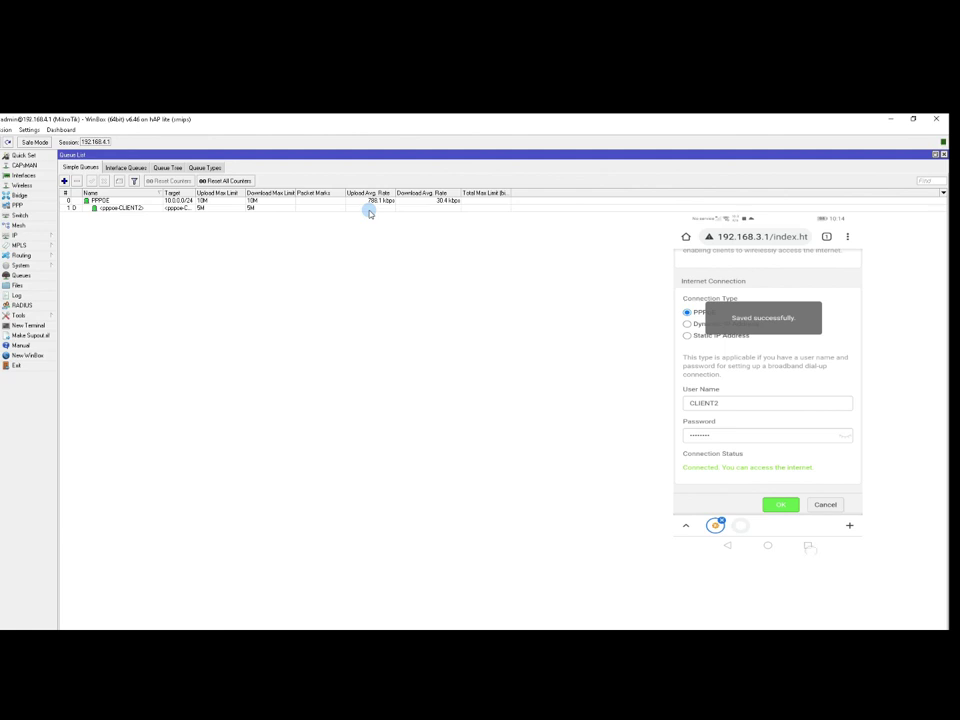
{"action": "left_click", "coordinate": [219, 207]}
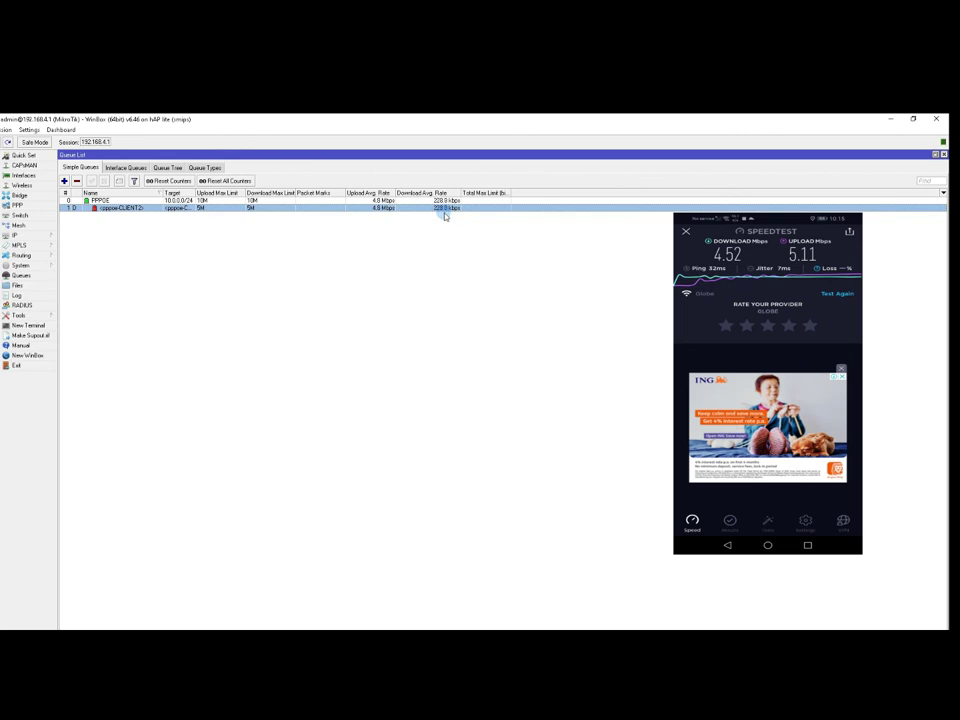
{"action": "left_click", "coordinate": [895, 118]}
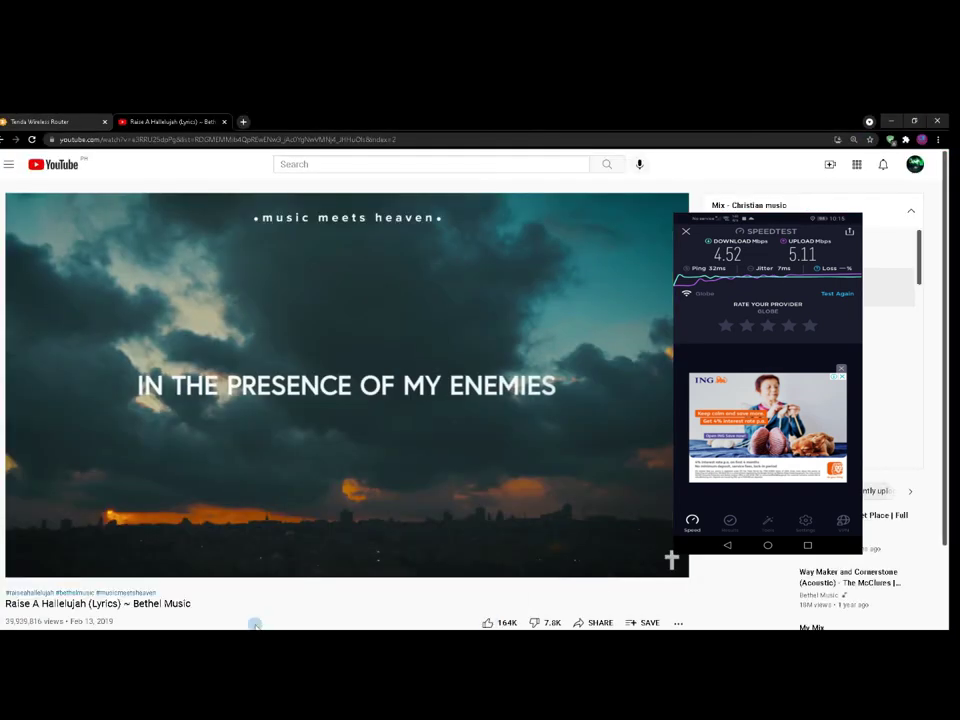
{"action": "left_click", "coordinate": [407, 628]}
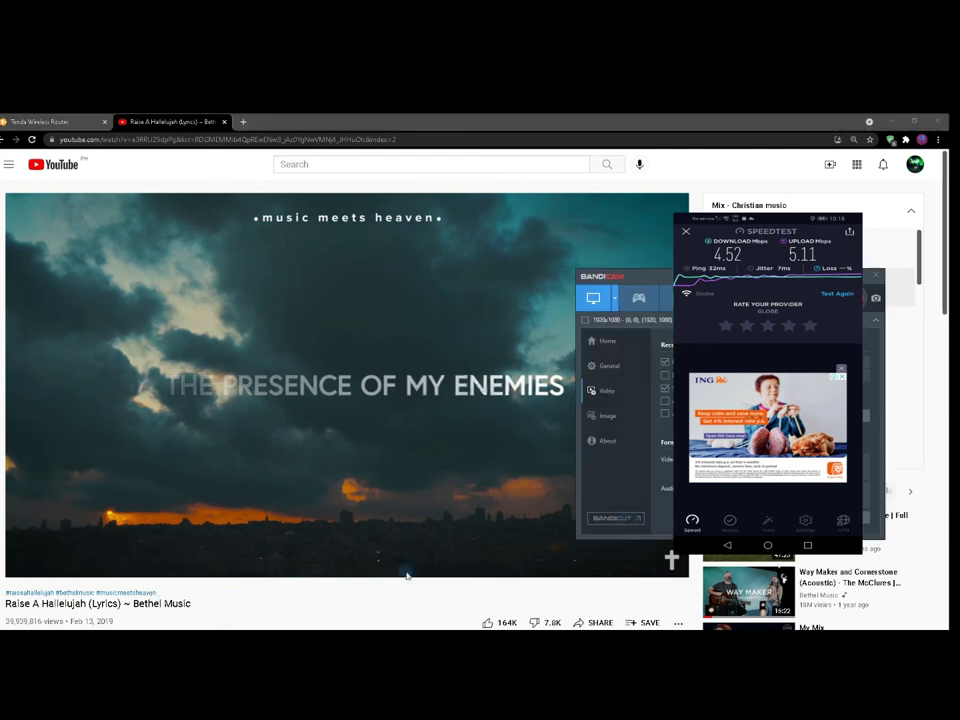